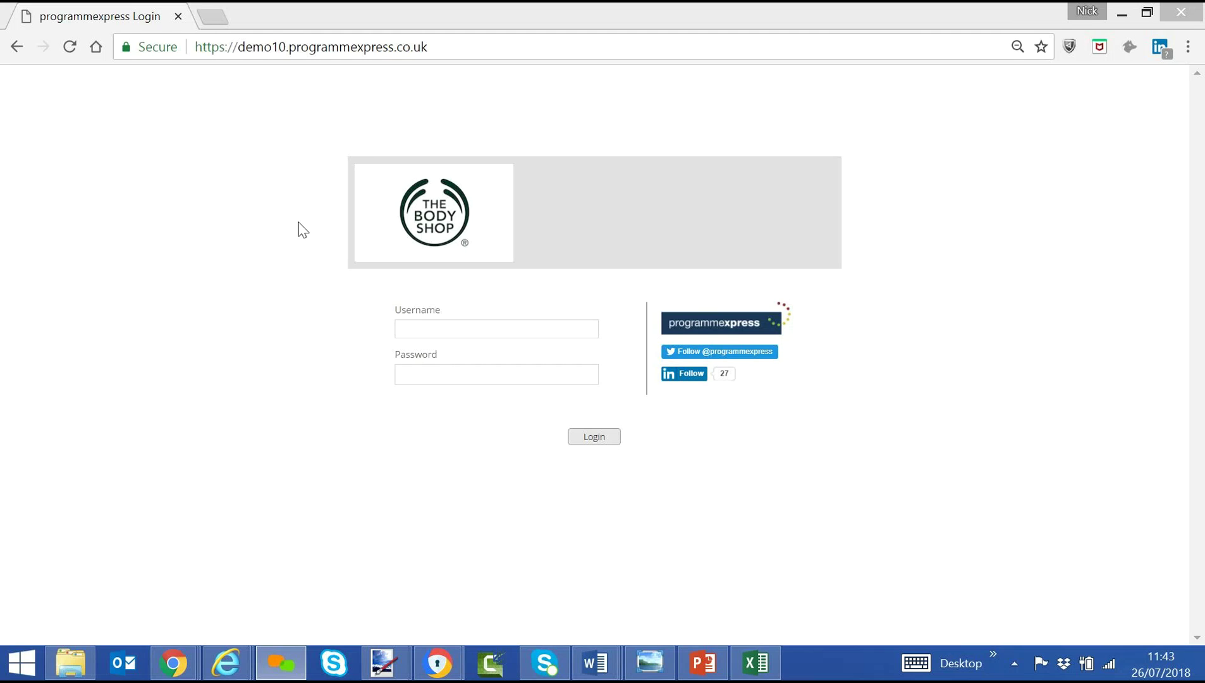
Log in to programmexpress with the administrator username and password.
left_click(496, 329)
type("pe_admin")
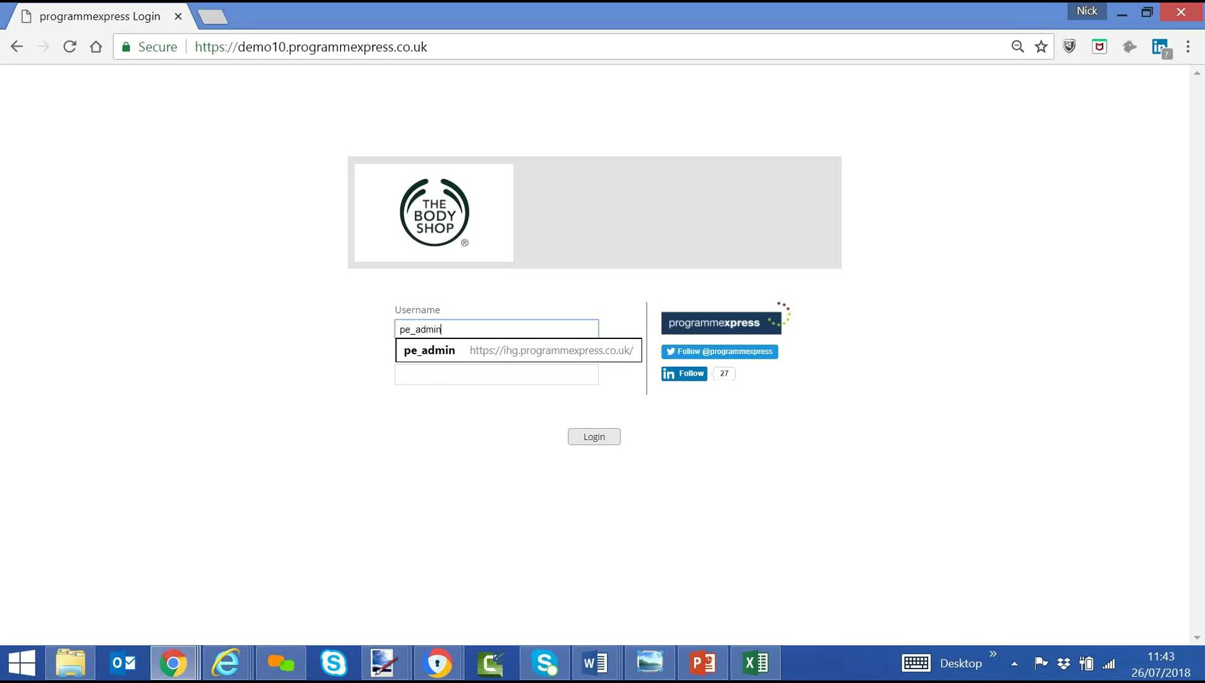
key("Tab")
type("p•••••••••")
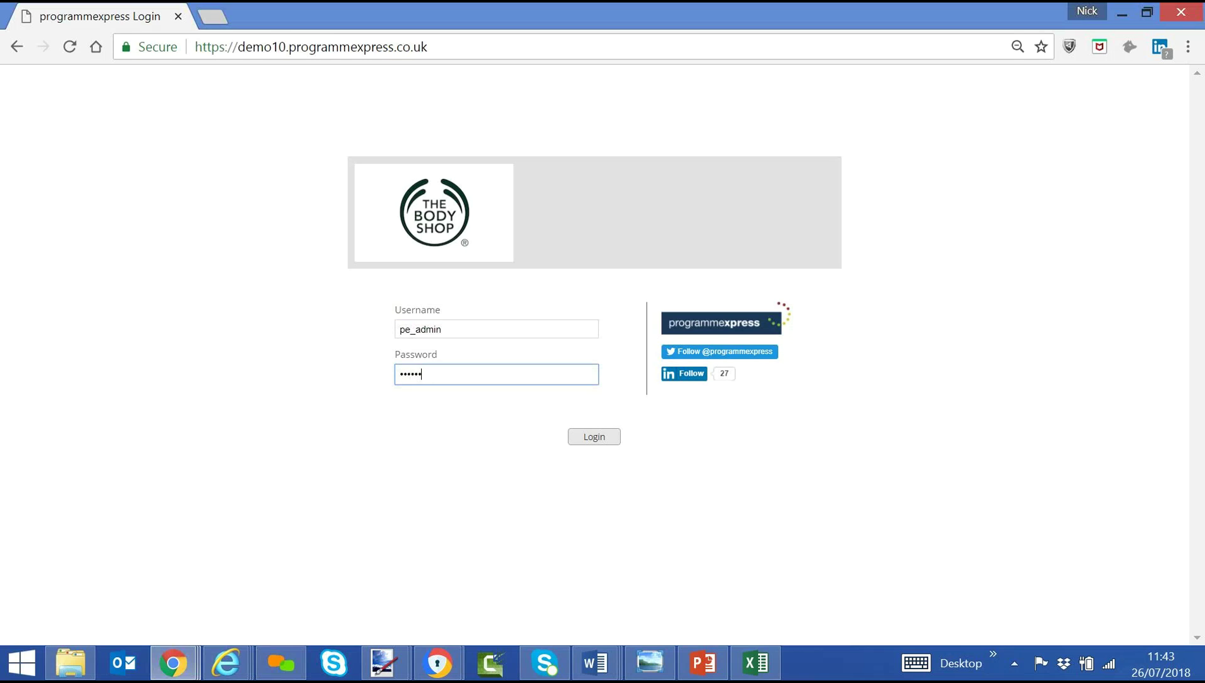
type("•••")
key("Return")
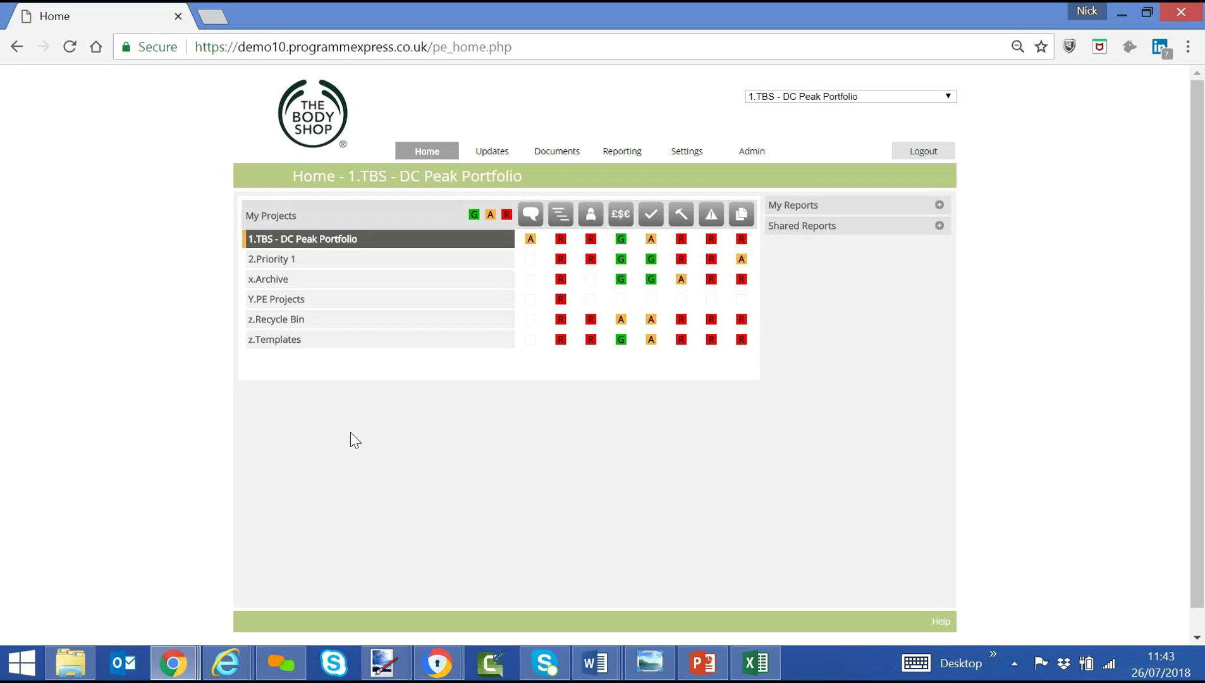
Expand 1.TBS - DC Peak Portfolio, then Communications, Contingency, Cost Control, Dock & Yard, Flow and Gift 3PL.
left_click(286, 244)
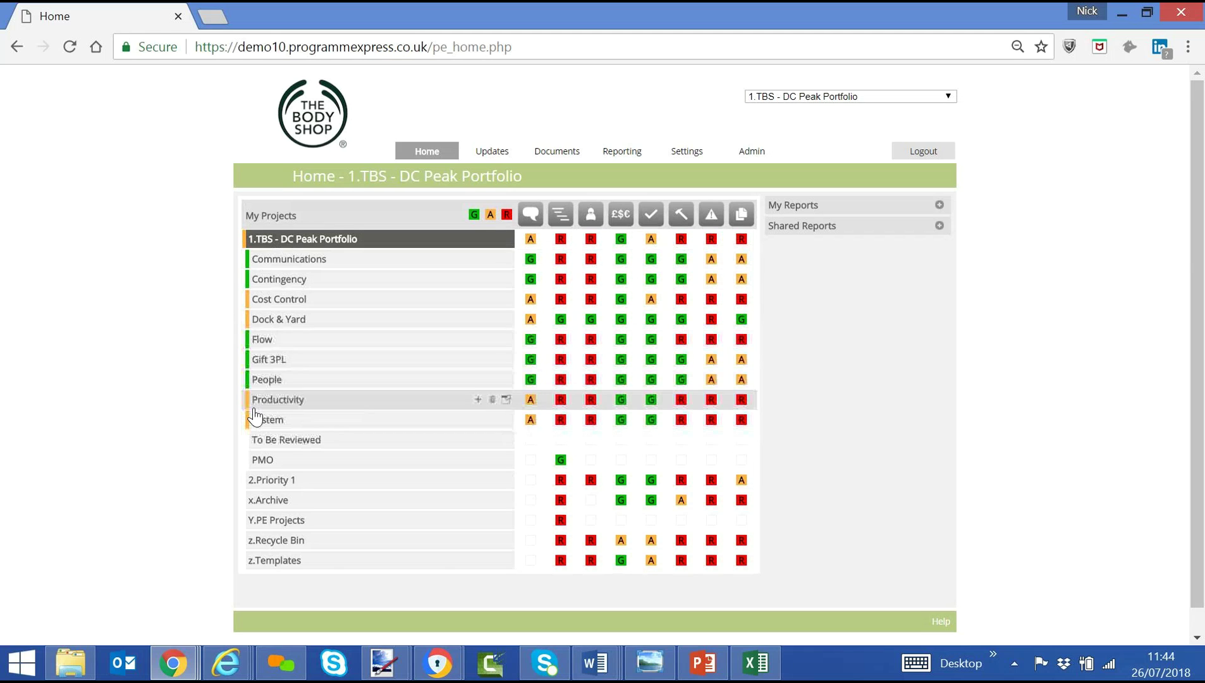
left_click(266, 259)
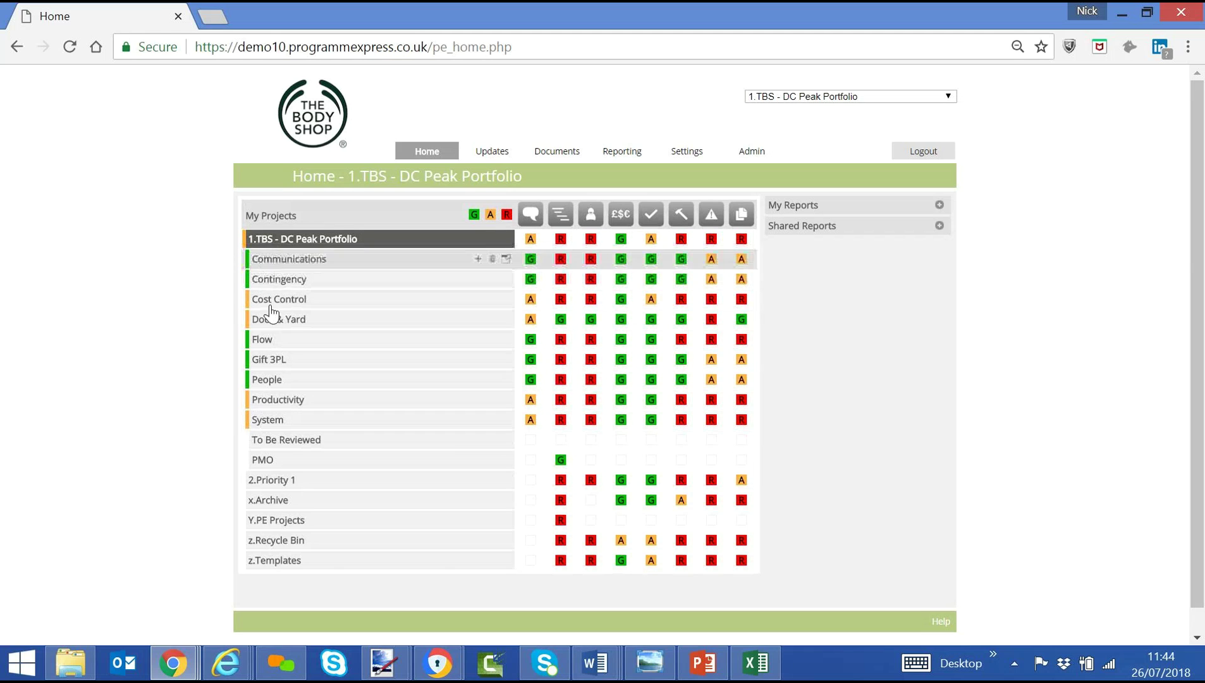
left_click(272, 301)
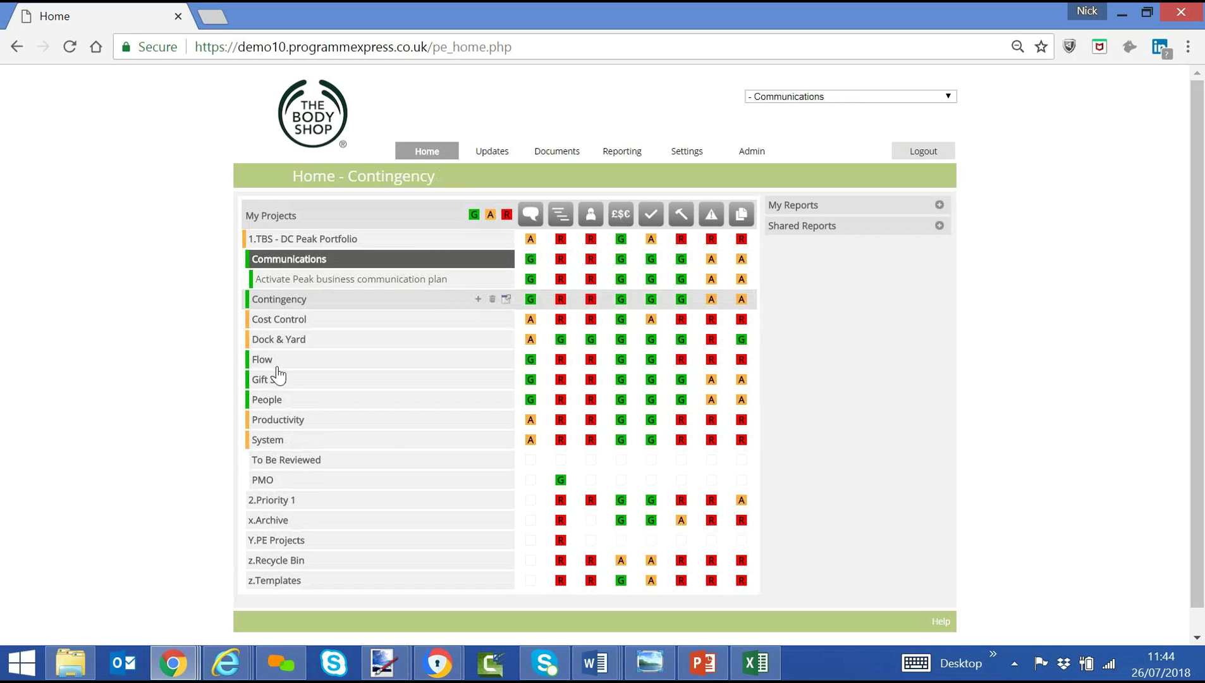
left_click(275, 342)
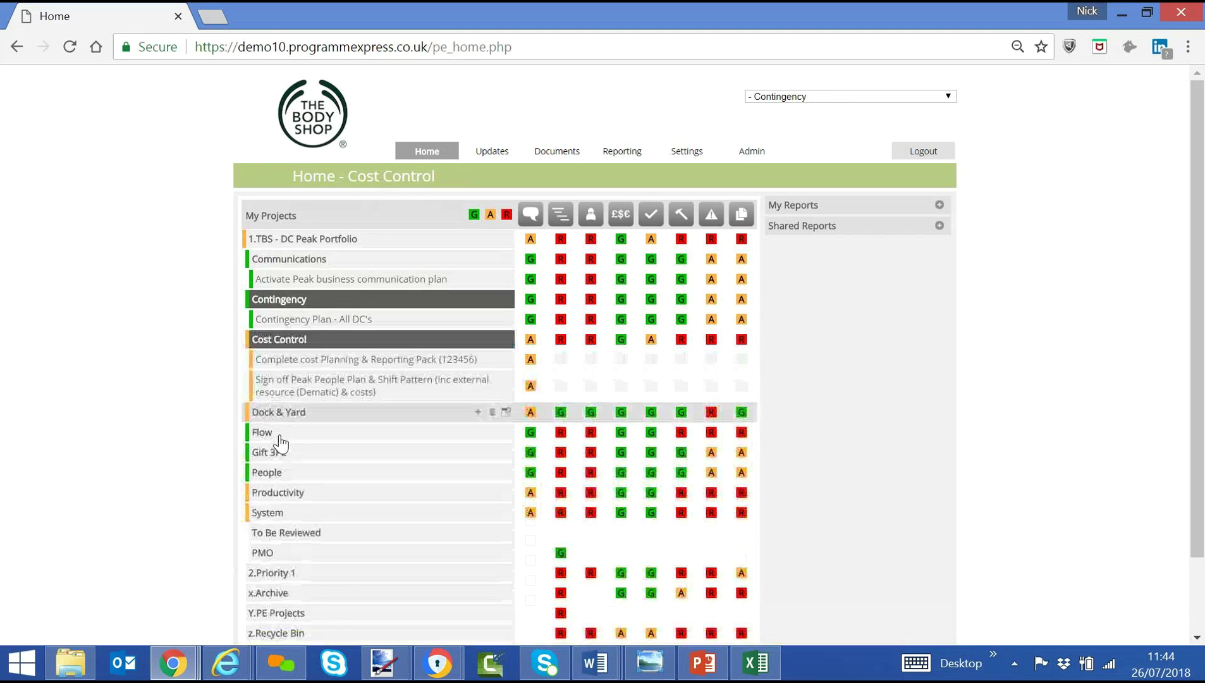
left_click(279, 417)
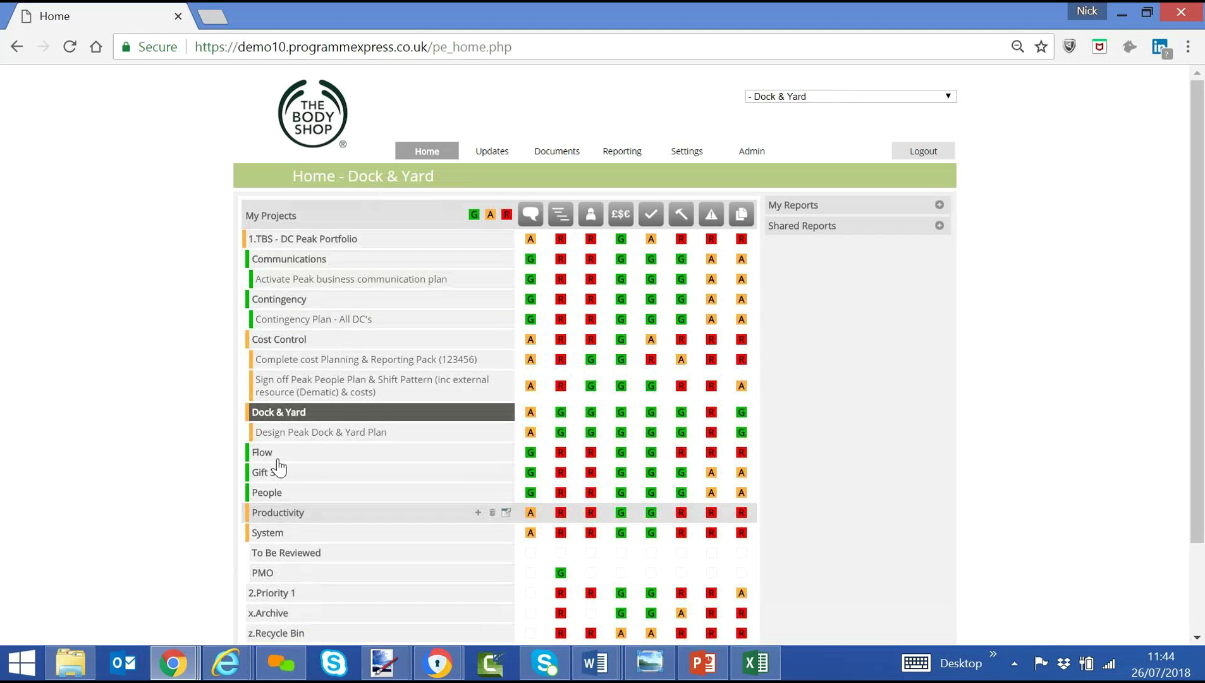
left_click(276, 456)
left_click(269, 553)
Expand the remaining programmes People, Productivity, System and To Be Reviewed.
scroll(272, 430, "down", 1)
scroll(272, 432, "down", 3)
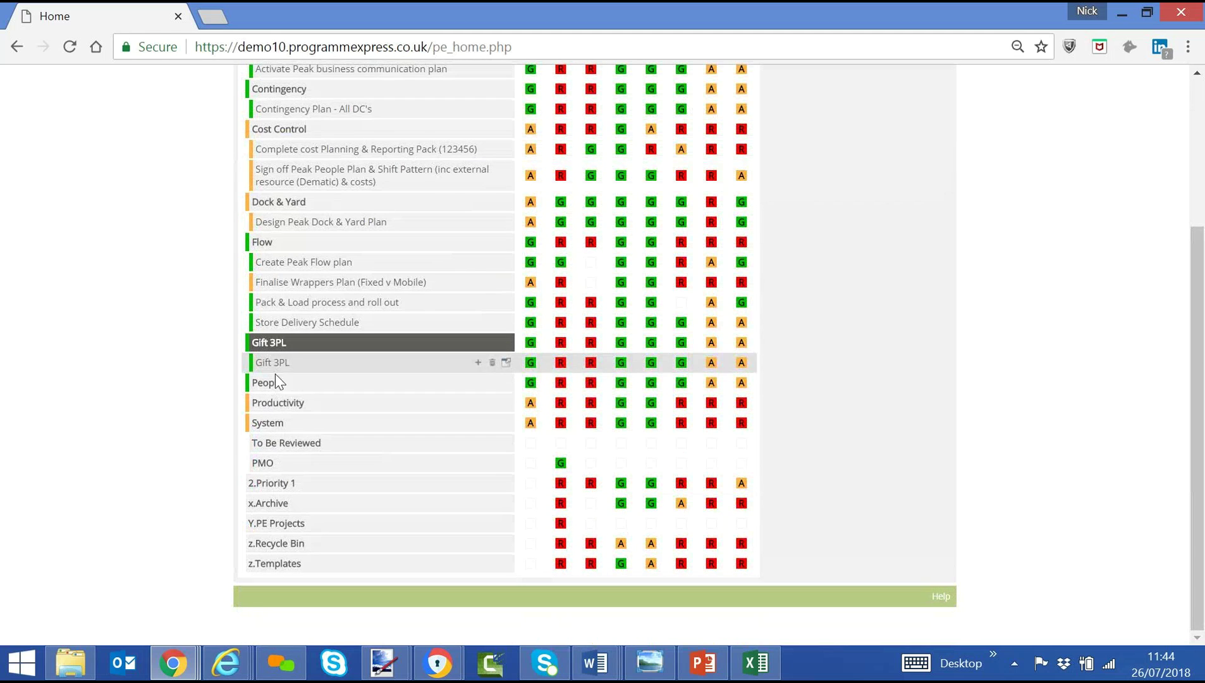
left_click(274, 387)
left_click(271, 479)
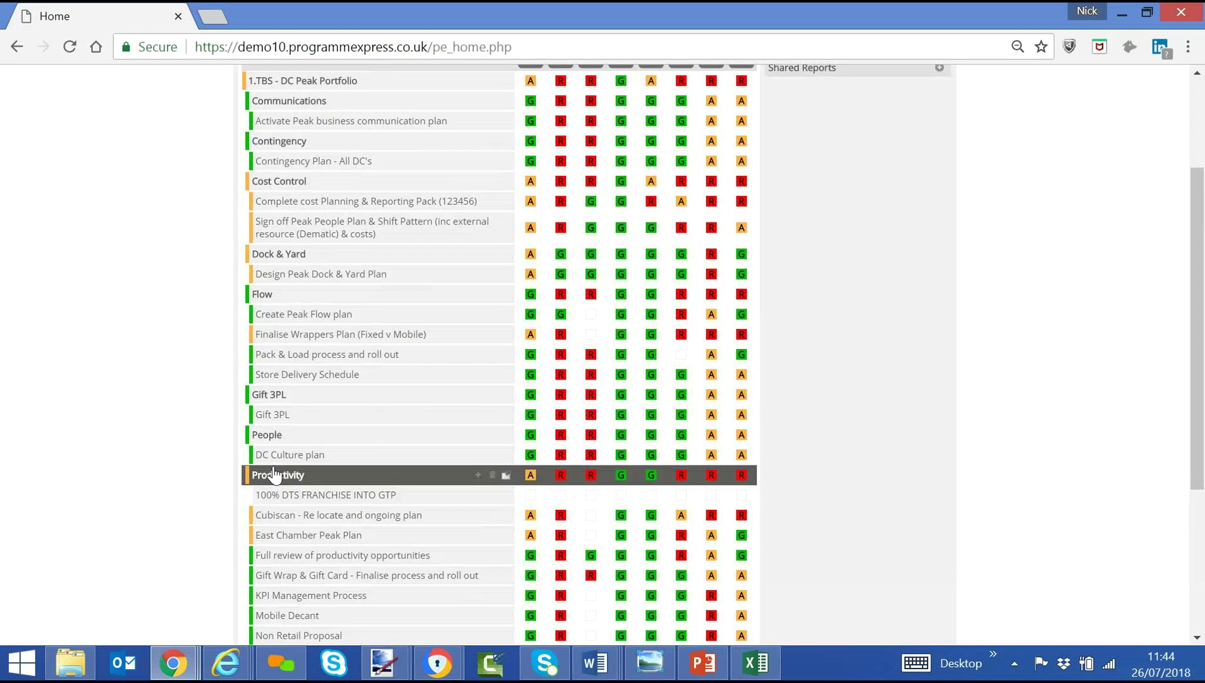
scroll(274, 475, "down", 4)
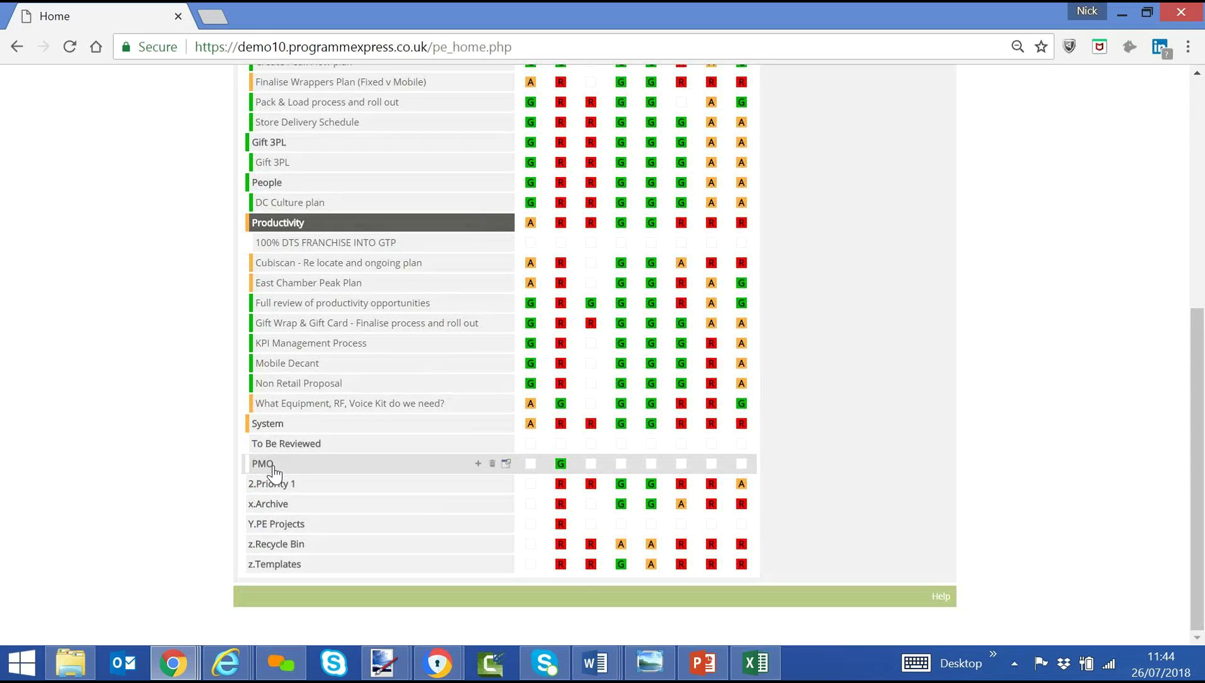
left_click(273, 433)
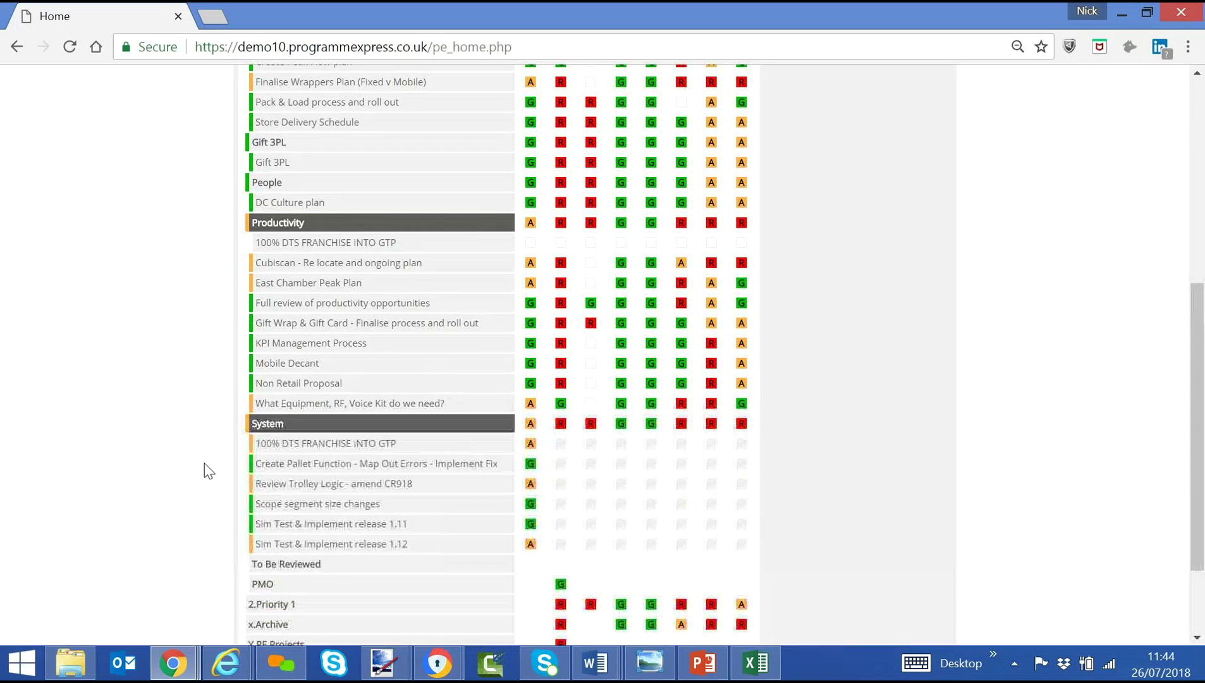
scroll(209, 468, "down", 1)
scroll(254, 462, "down", 3)
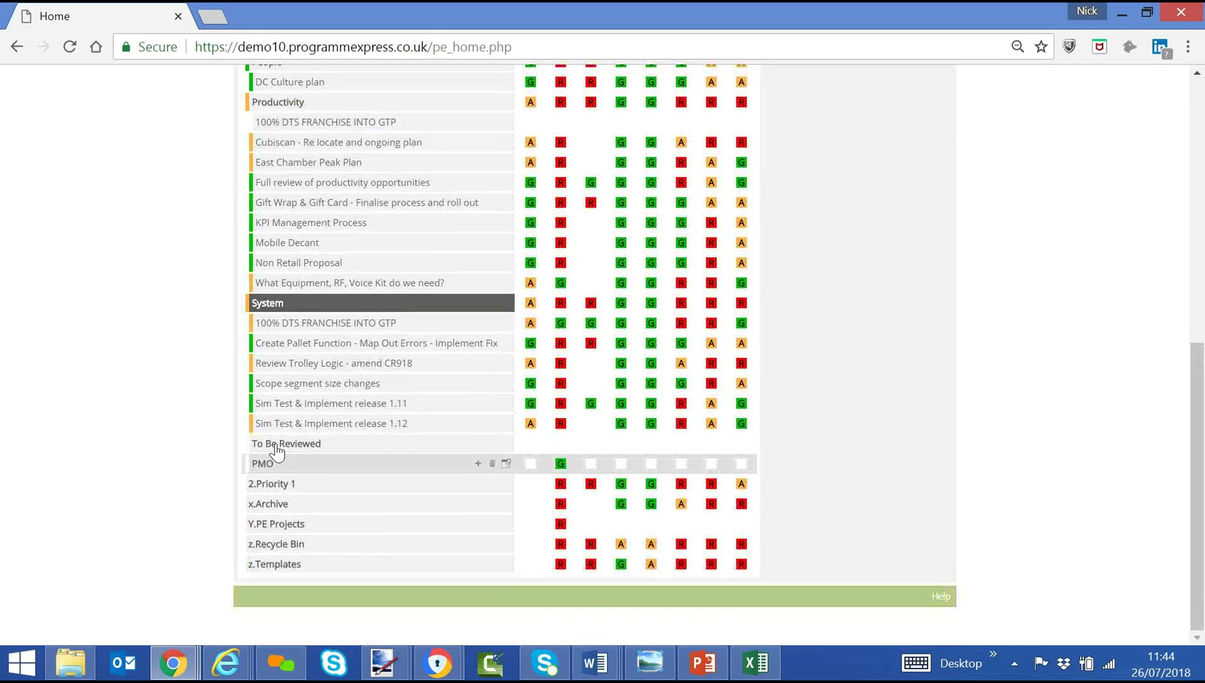
left_click(280, 449)
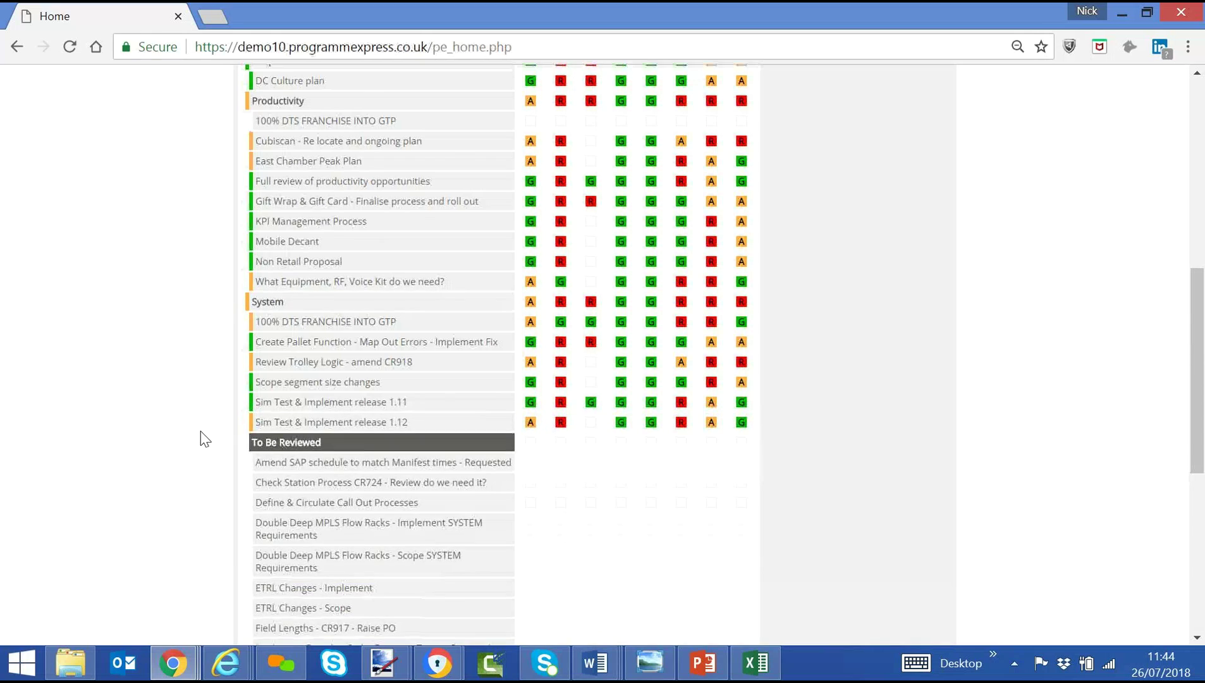
Open the Activate Peak business communication plan project under Communications.
scroll(205, 439, "down", 6)
scroll(202, 436, "up", 15)
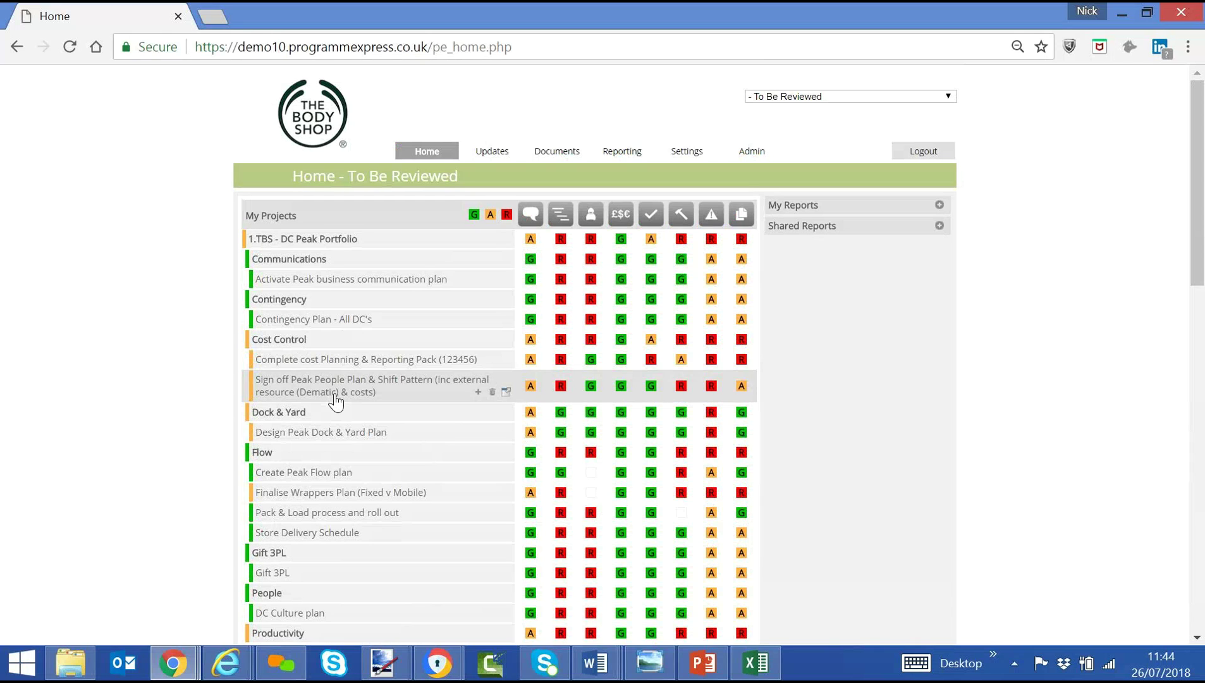
left_click(326, 280)
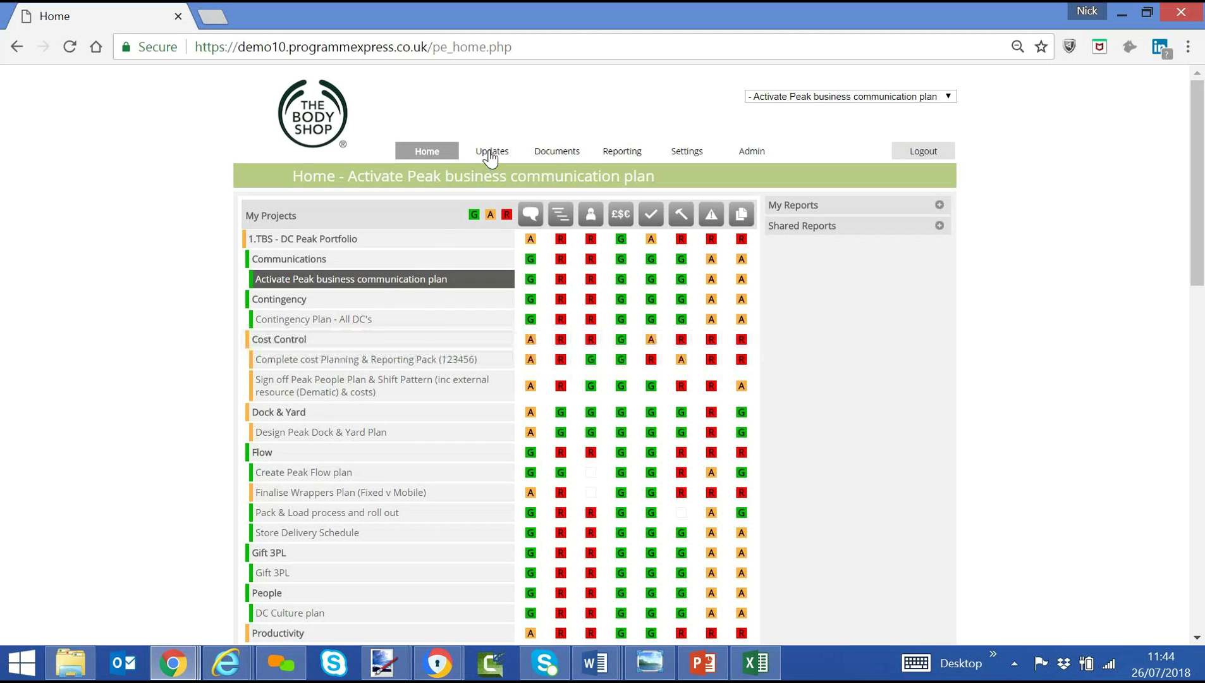
Review the Activate Peak business communication plan's RAG row: G, R, R, G, G, G, A, A.
mouse_move(492, 157)
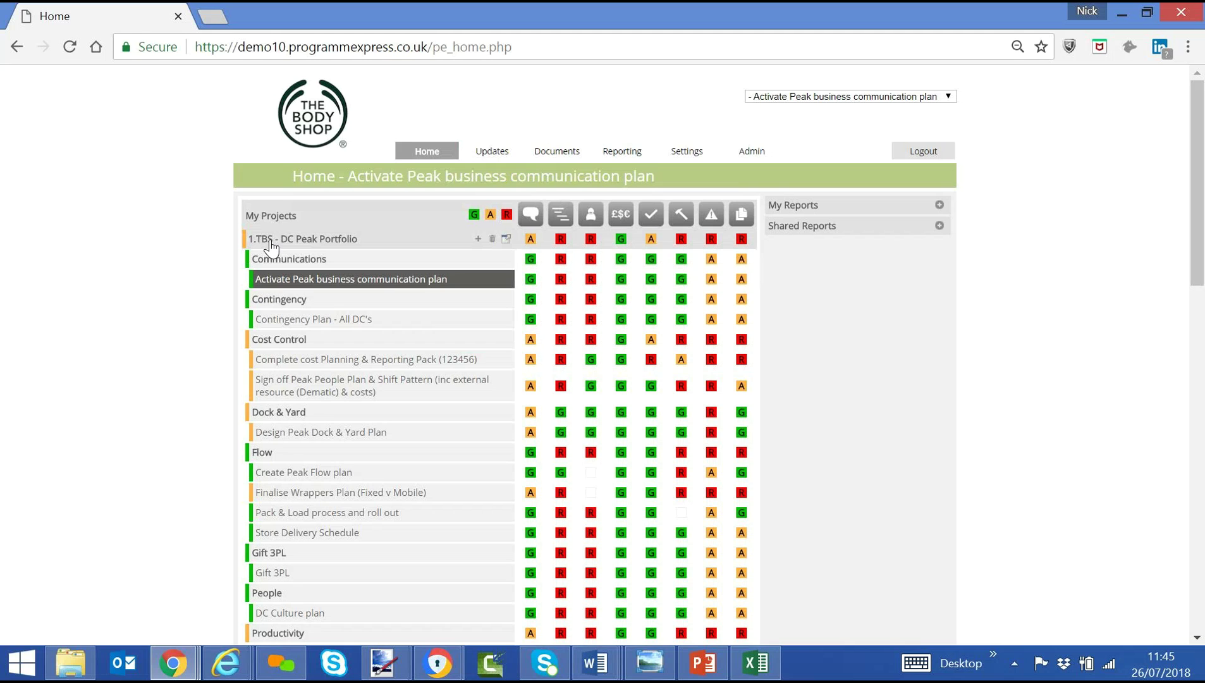
Run 1.Reporting Pack - RAG Status Summary for 1.TBS - DC Peak Portfolio as a PDF.
left_click(271, 247)
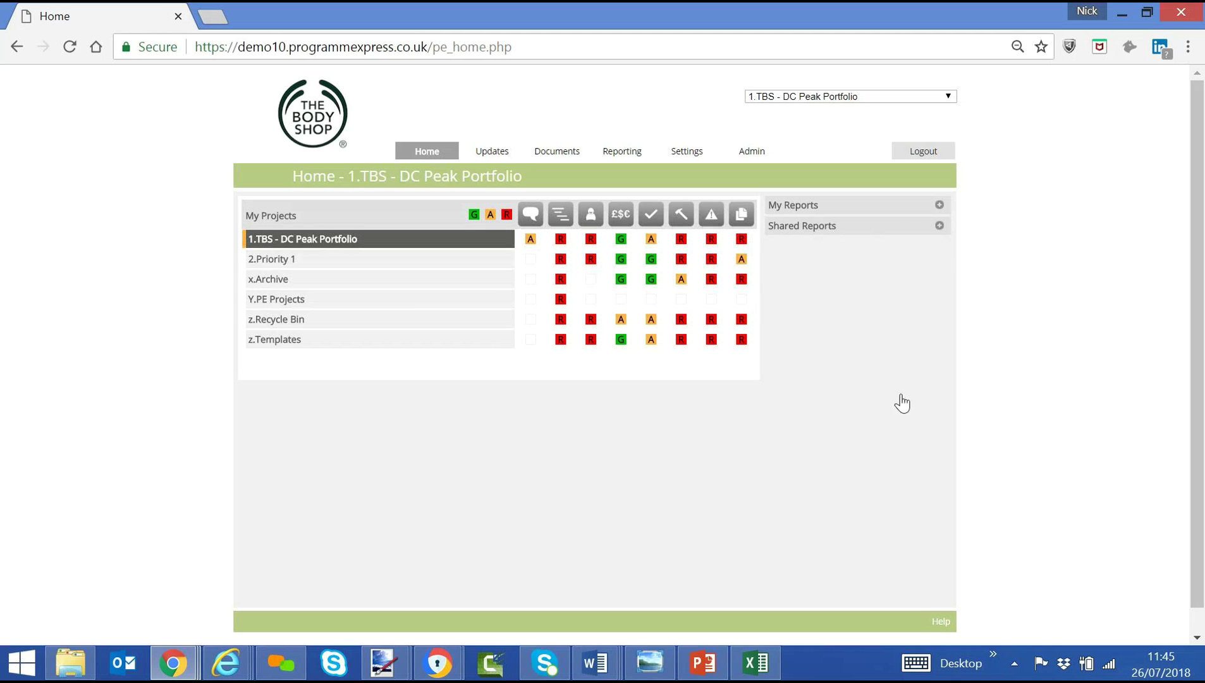
left_click(806, 249)
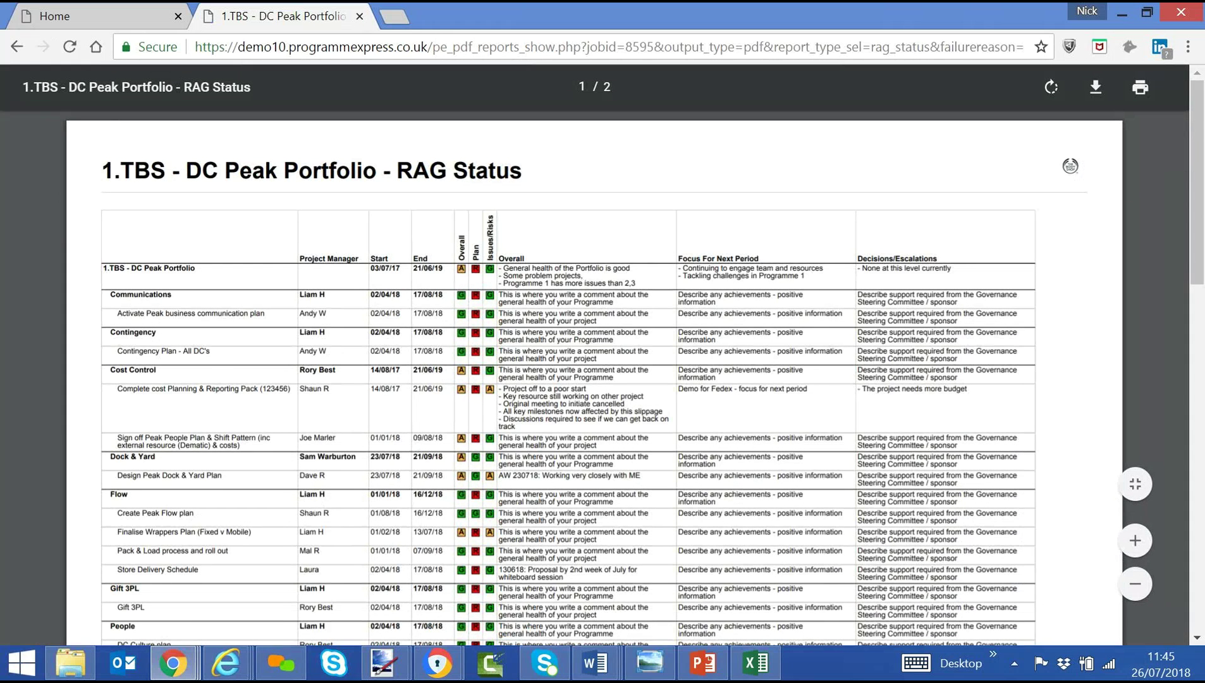
scroll(594, 379, "down", 3)
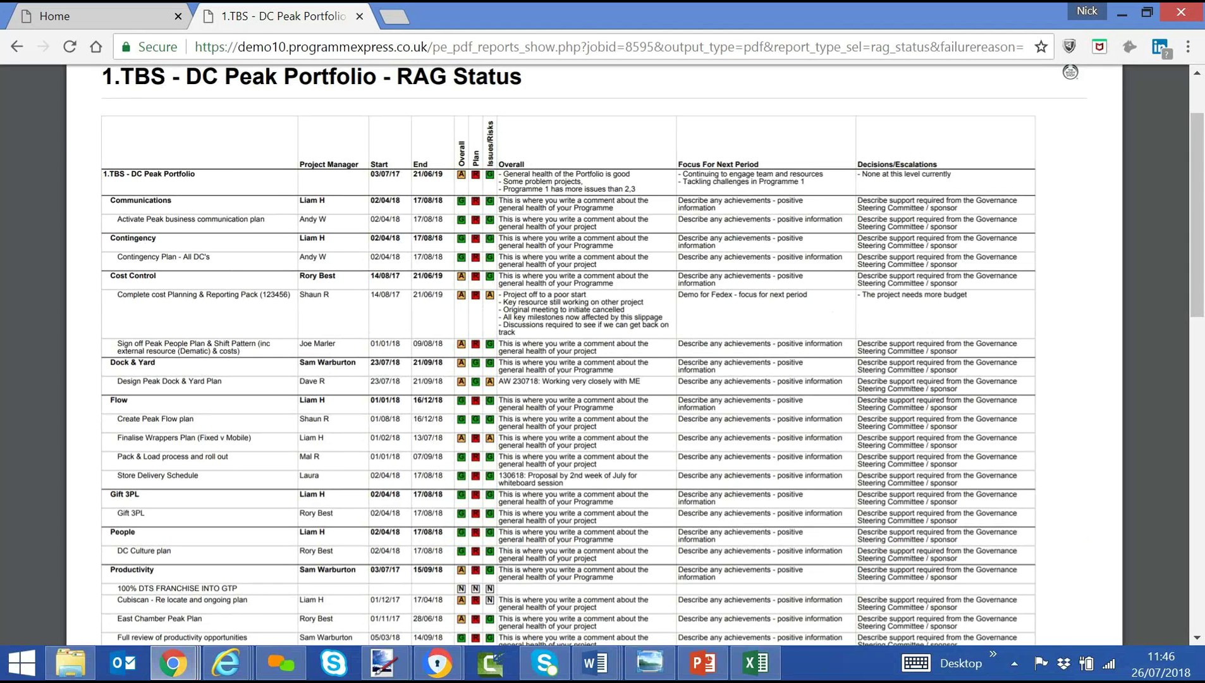
scroll(185, 280, "down", 15)
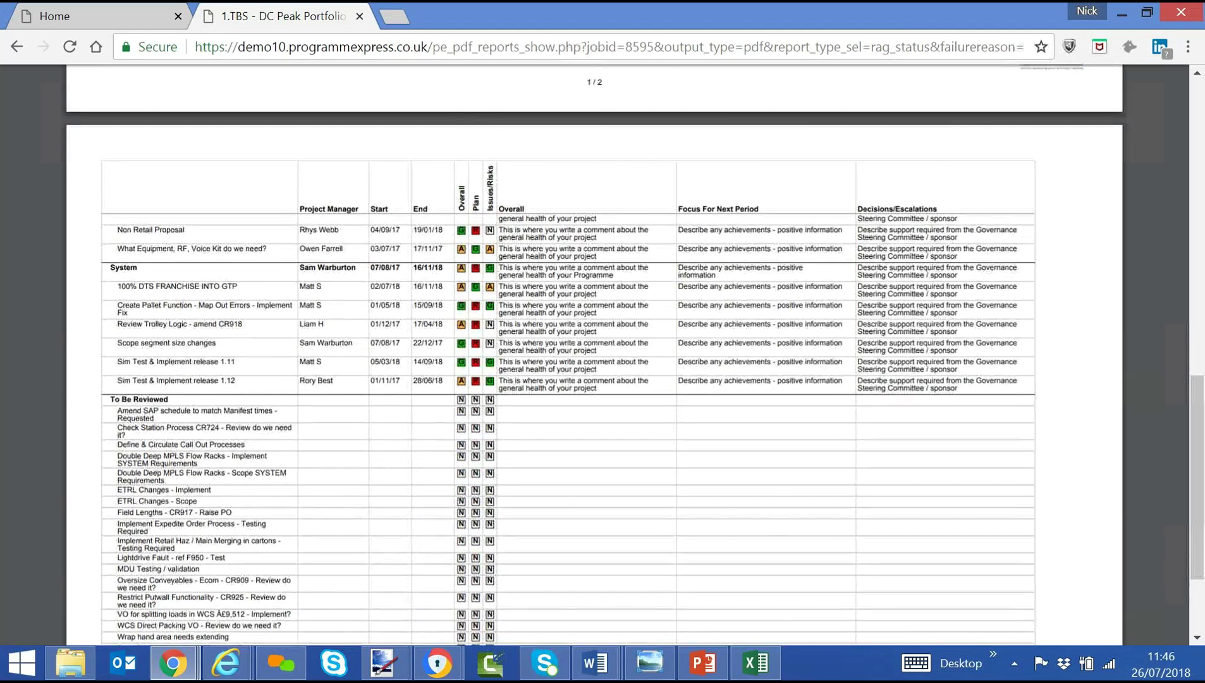
scroll(594, 354, "down", 4)
scroll(594, 354, "up", 5)
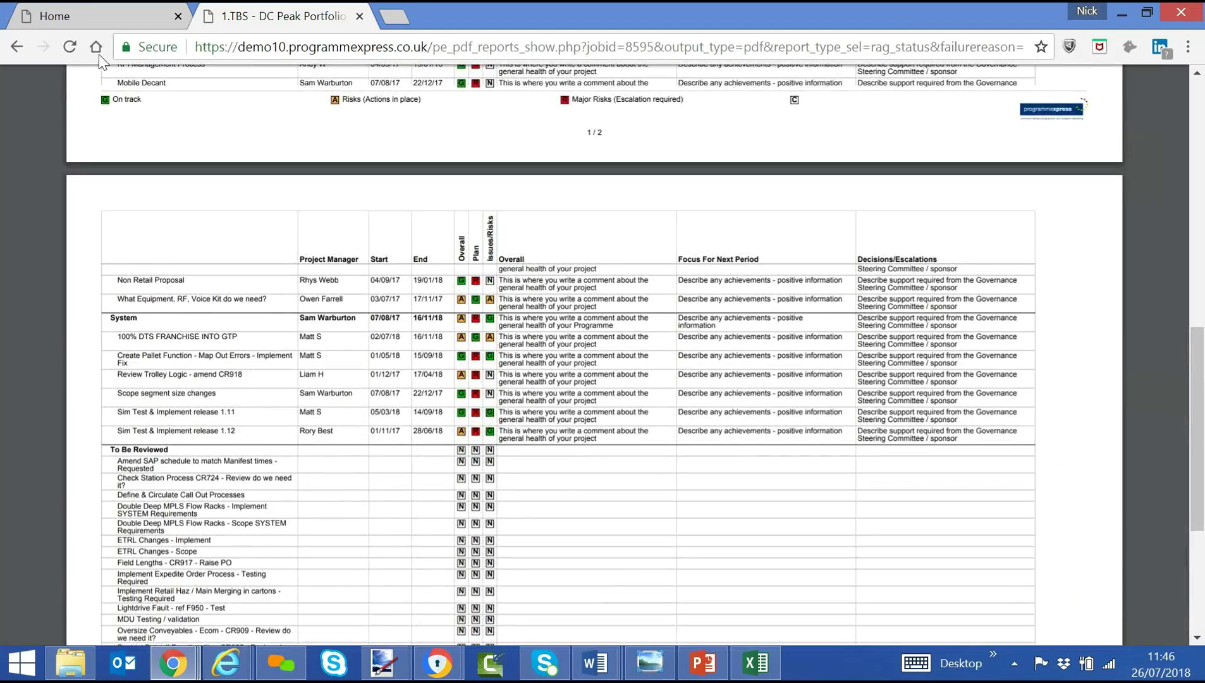
From the Home tab, run the 3a.Reporting Pack - Gantt Chart report for the portfolio.
left_click(73, 11)
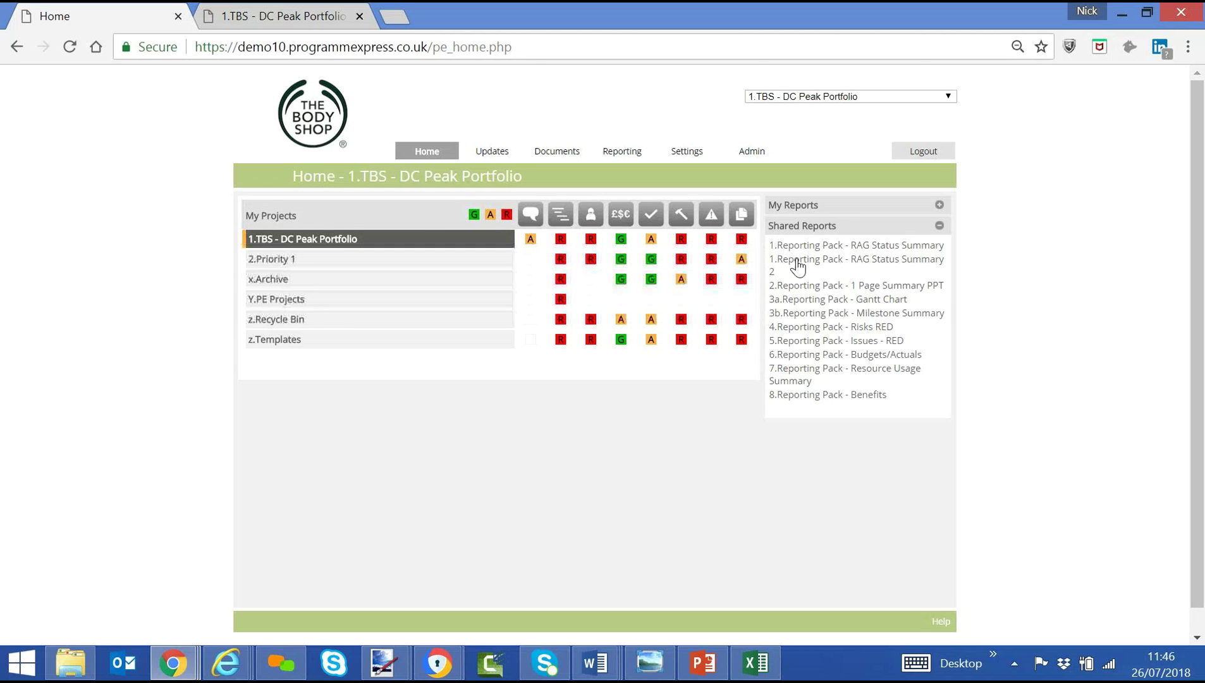
left_click(802, 299)
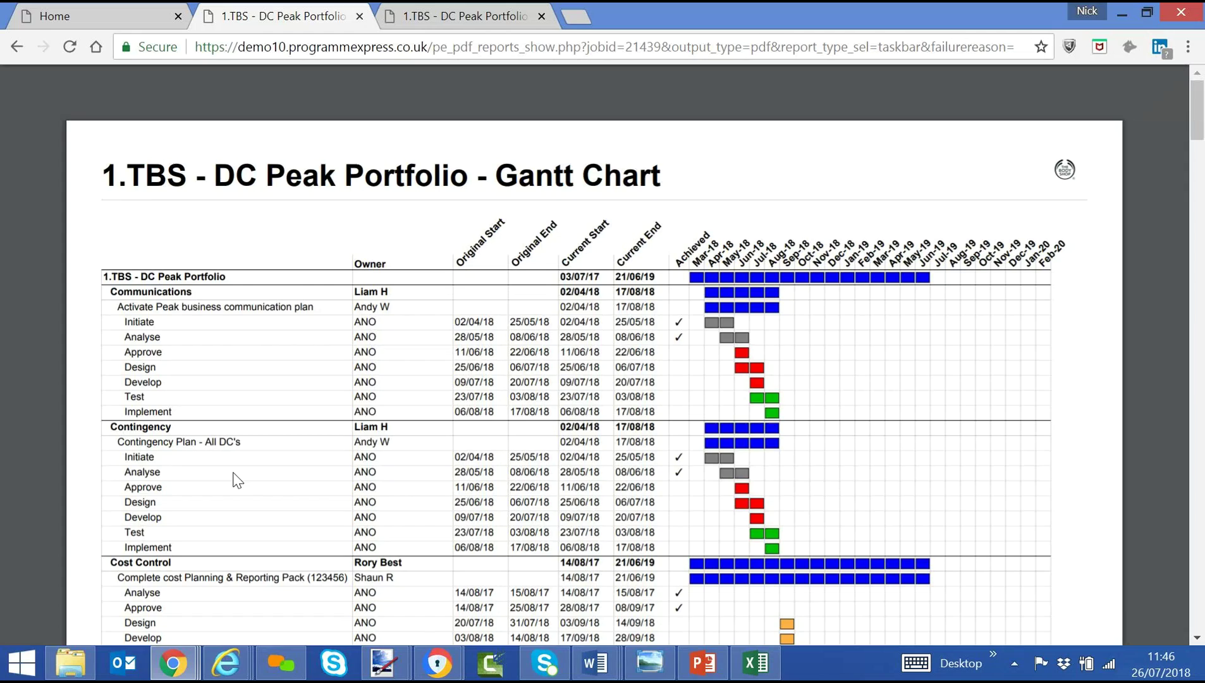
Scroll through the 7-page Gantt Chart PDF, then go back to the Home dashboard.
scroll(237, 480, "down", 3)
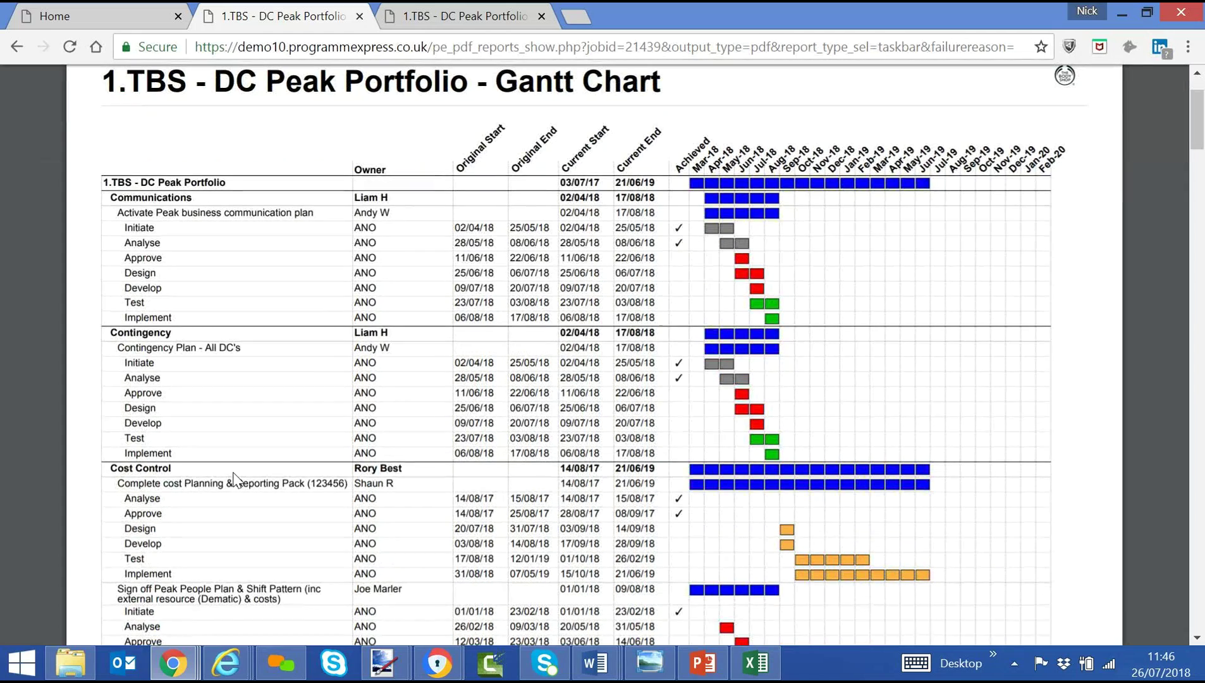
scroll(234, 478, "down", 15)
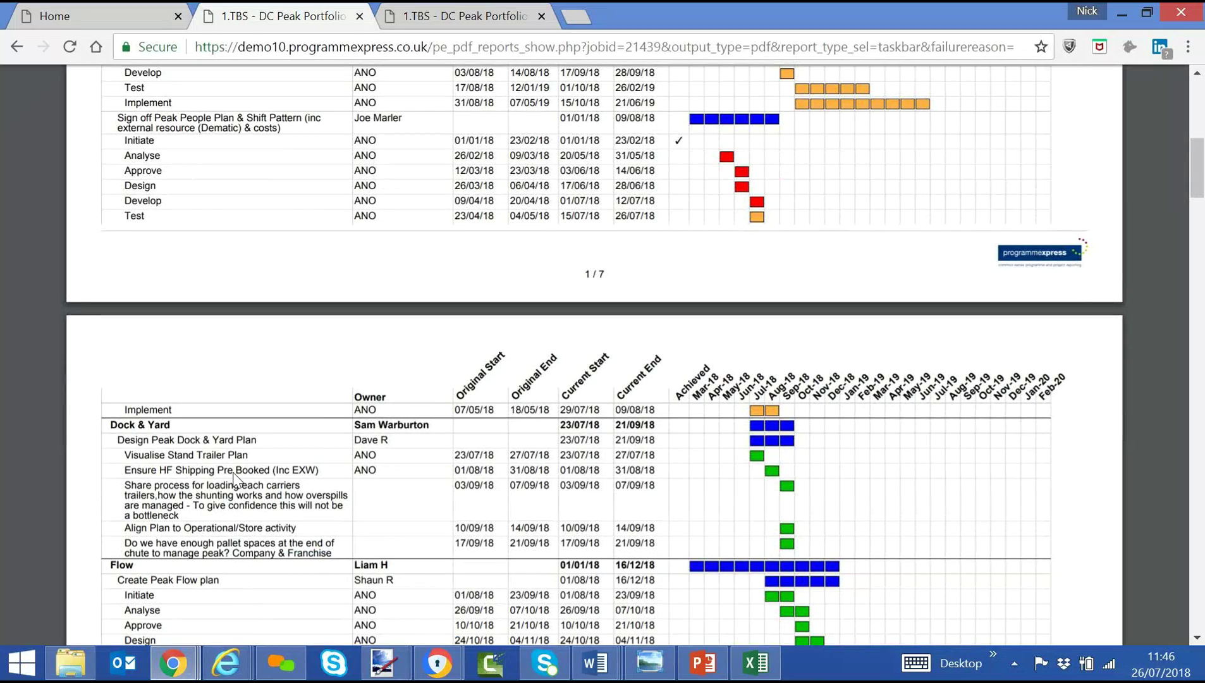
scroll(235, 479, "down", 12)
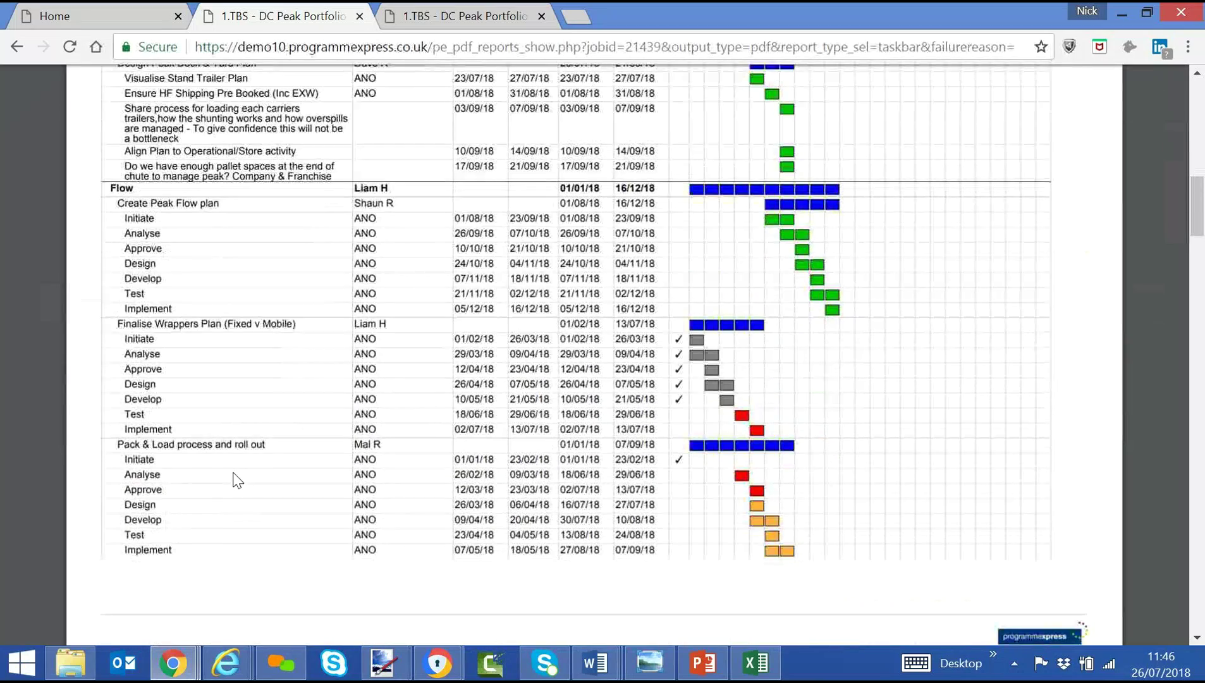
scroll(236, 480, "down", 5)
scroll(235, 479, "up", 15)
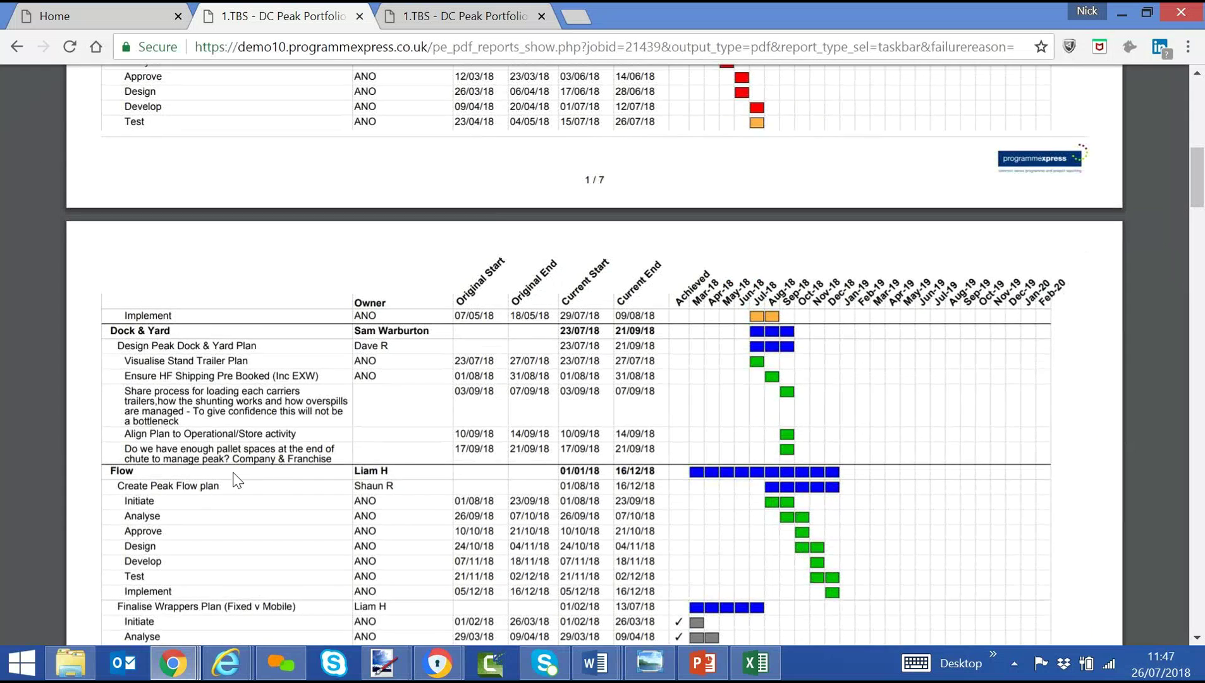
scroll(235, 479, "up", 20)
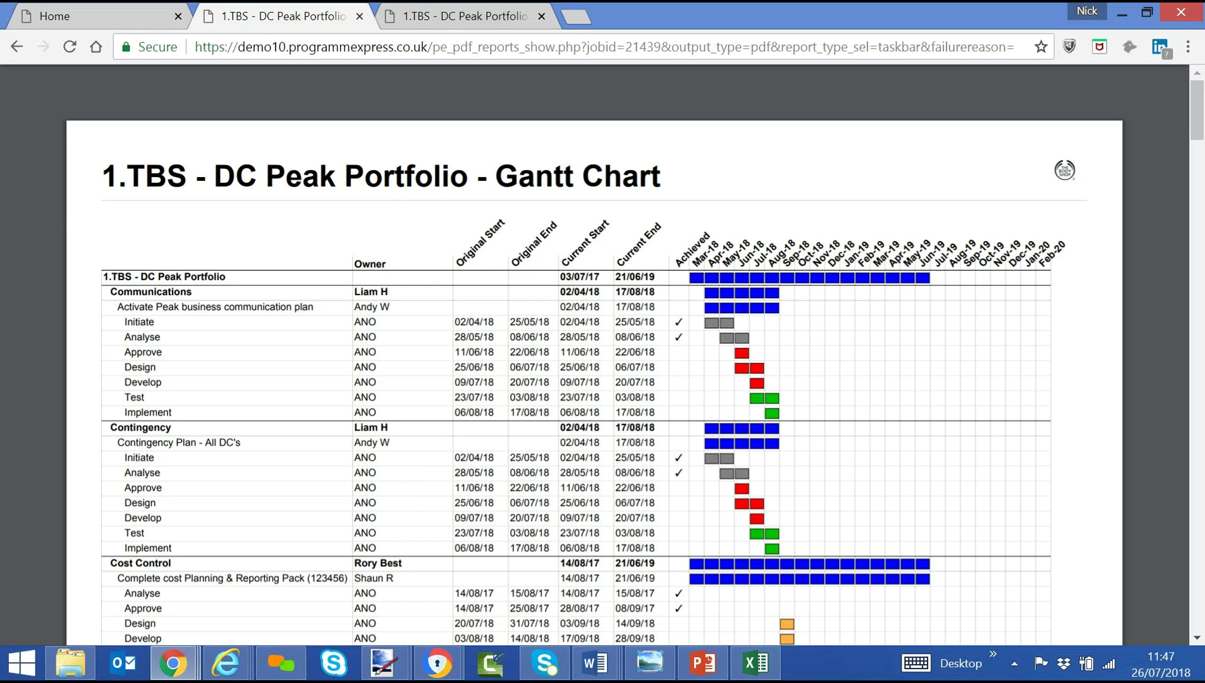
scroll(686, 432, "down", 3)
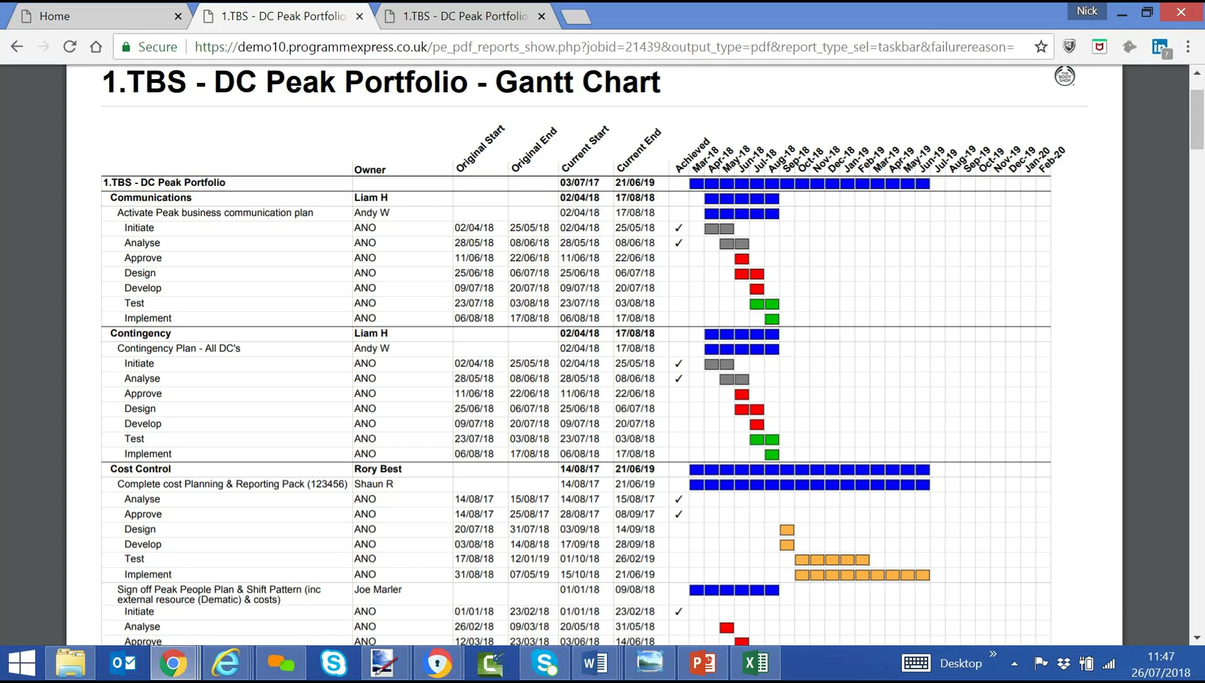
left_click(87, 19)
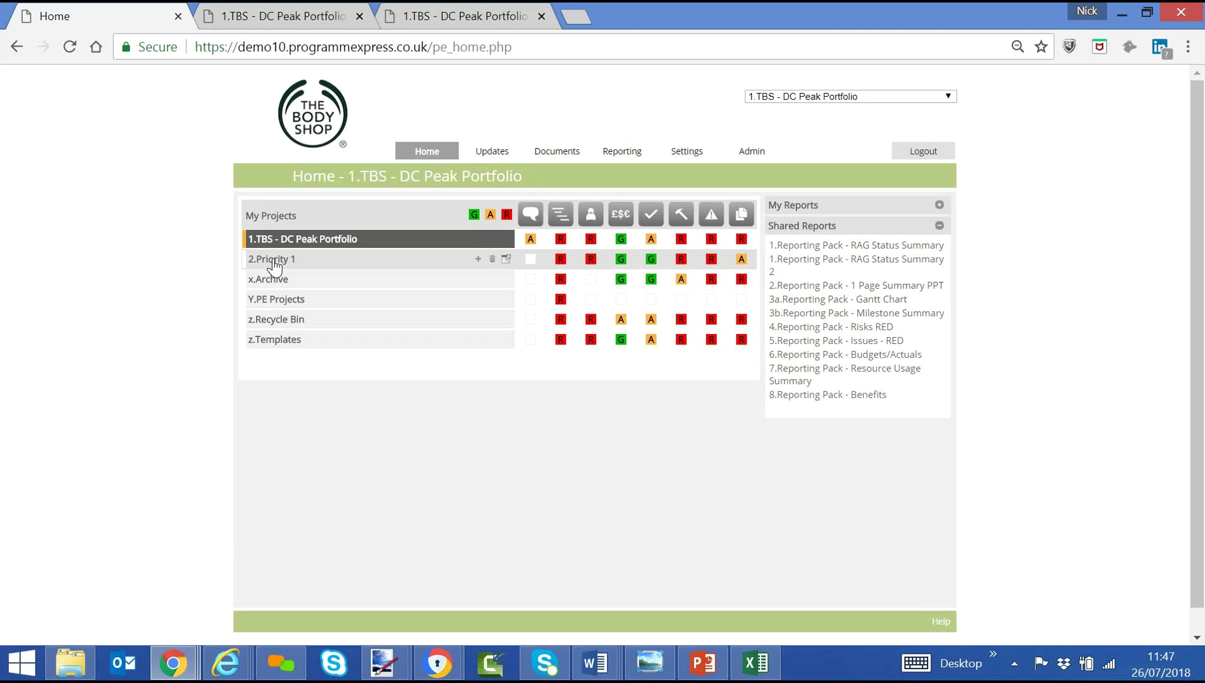
Select 2.Priority 1 and run the 2.Reporting Pack - 1 Page Summary PPT report.
left_click(274, 264)
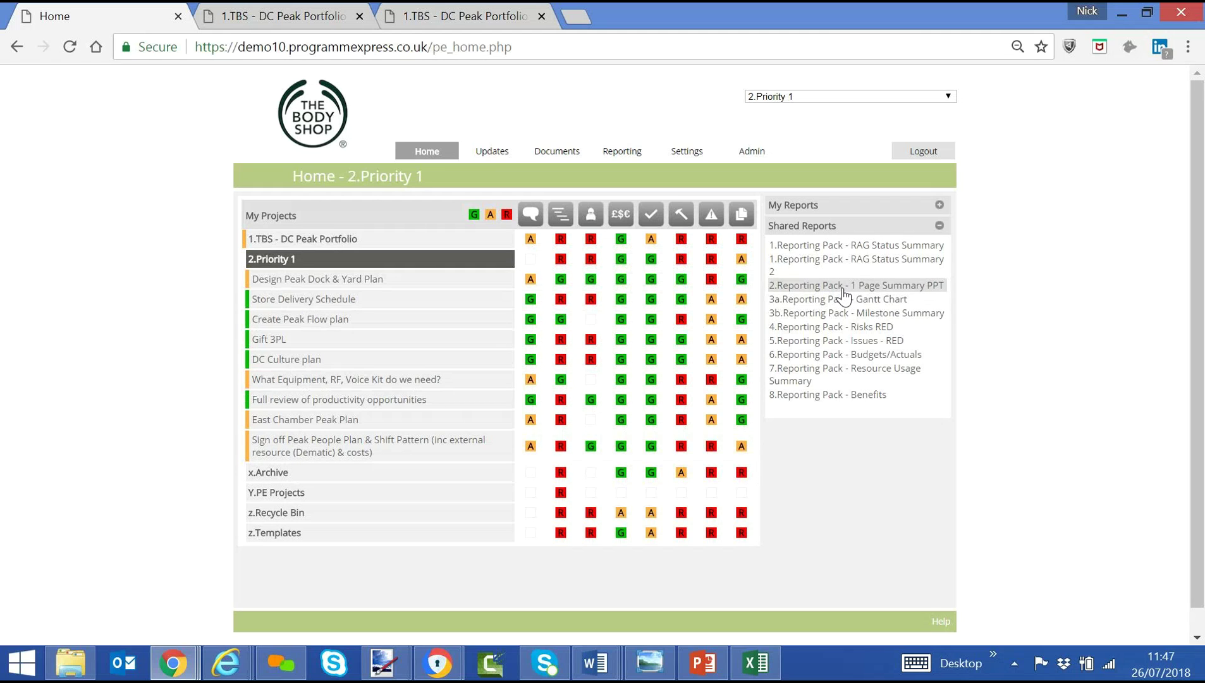
left_click(843, 286)
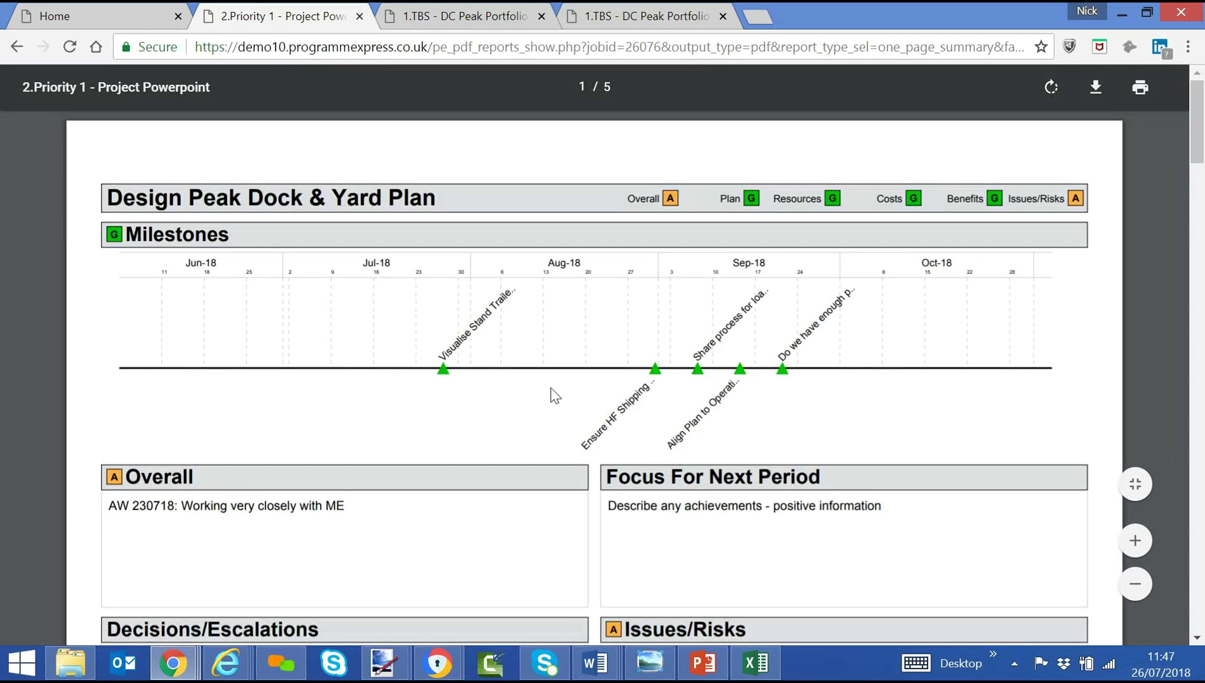
Zoom the PDF out twice, scroll through all five pages, then return to the Home dashboard.
left_click(1135, 583)
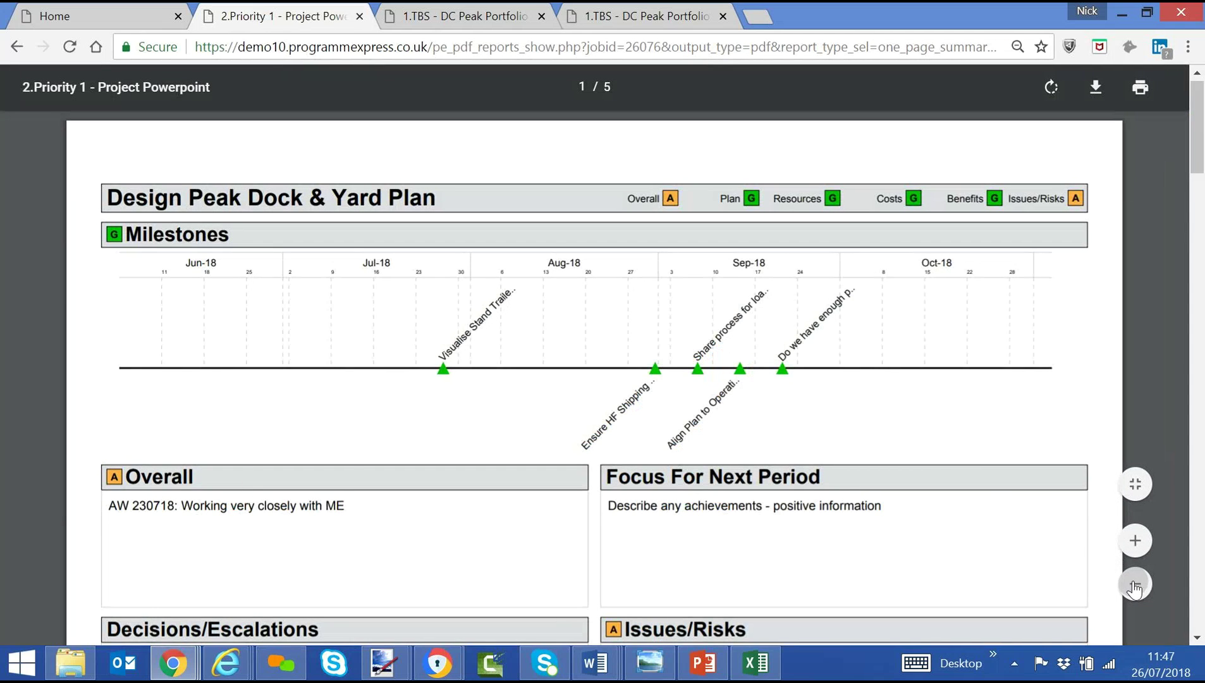
left_click(1136, 583)
scroll(642, 478, "down", 5)
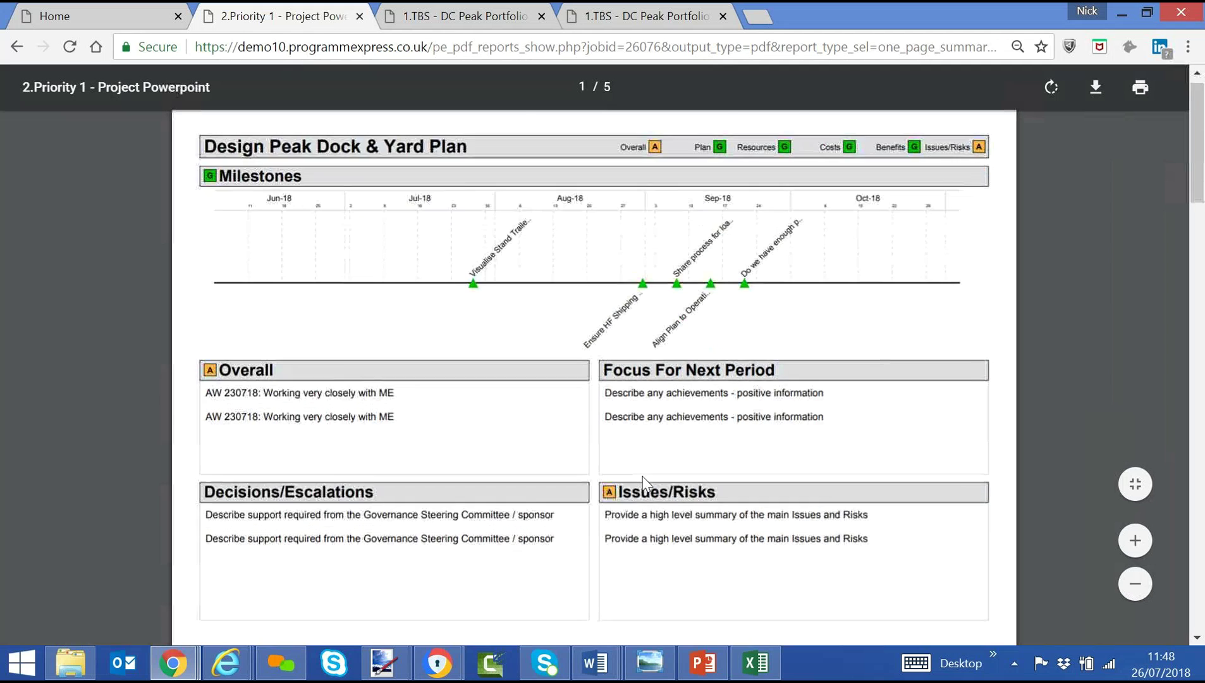
scroll(642, 480, "down", 4)
scroll(642, 481, "down", 1)
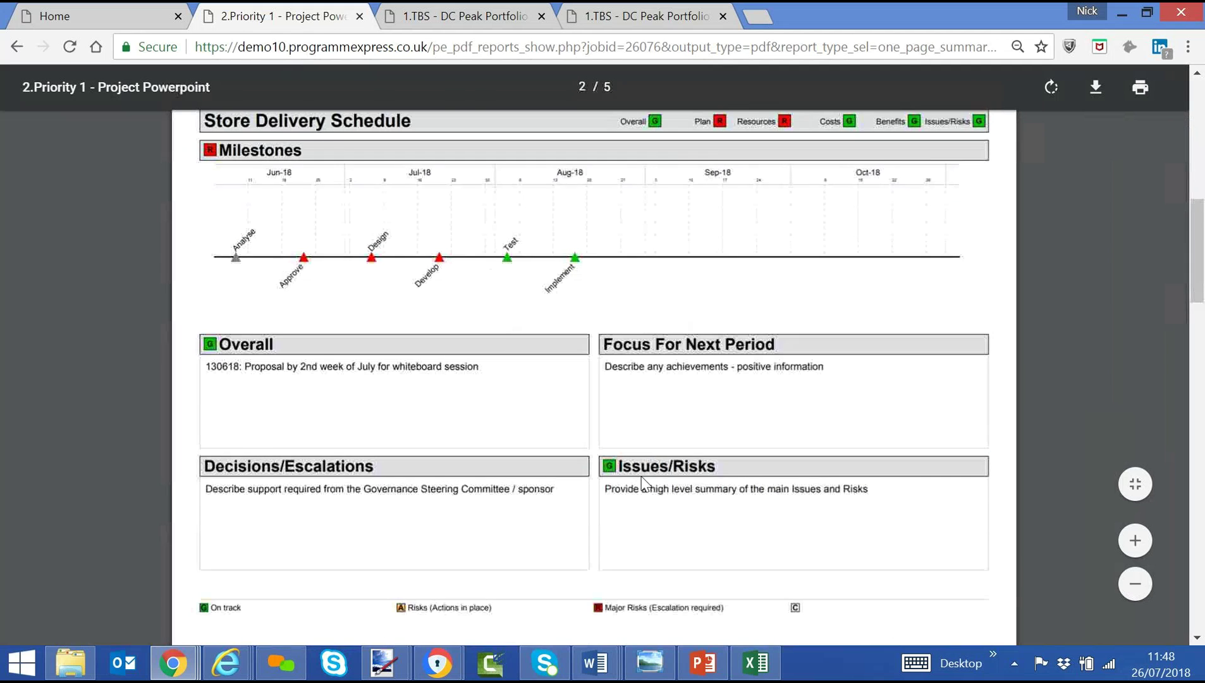
scroll(642, 481, "down", 8)
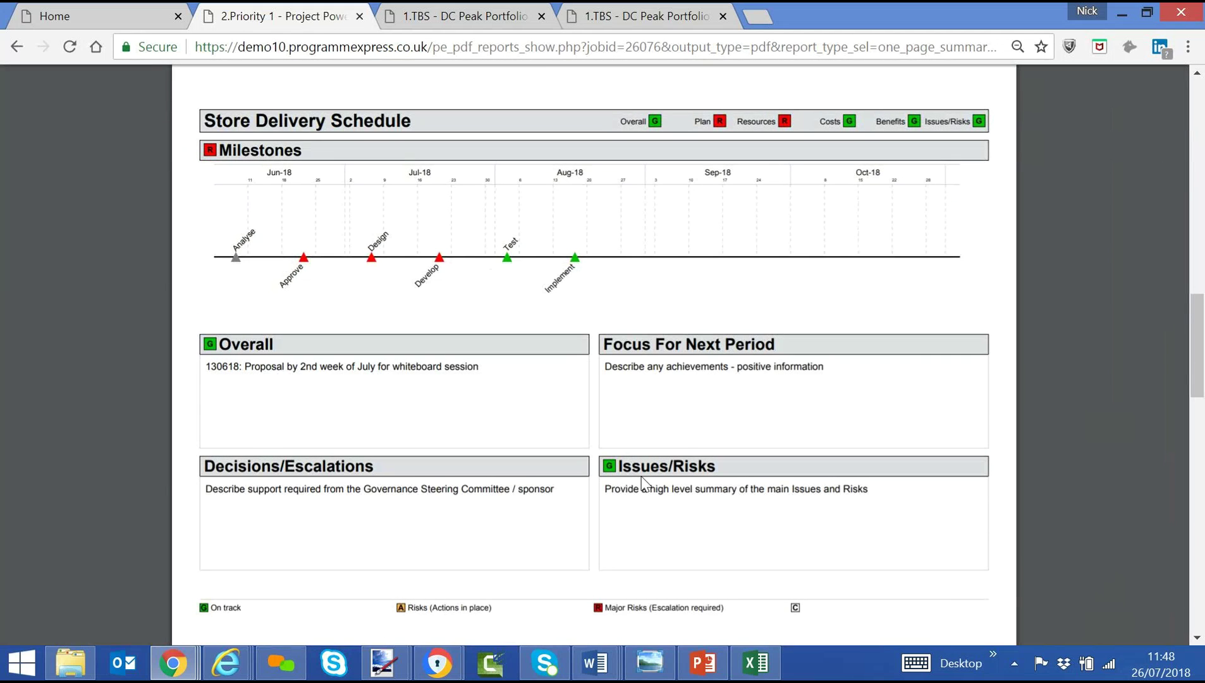
scroll(645, 484, "down", 9)
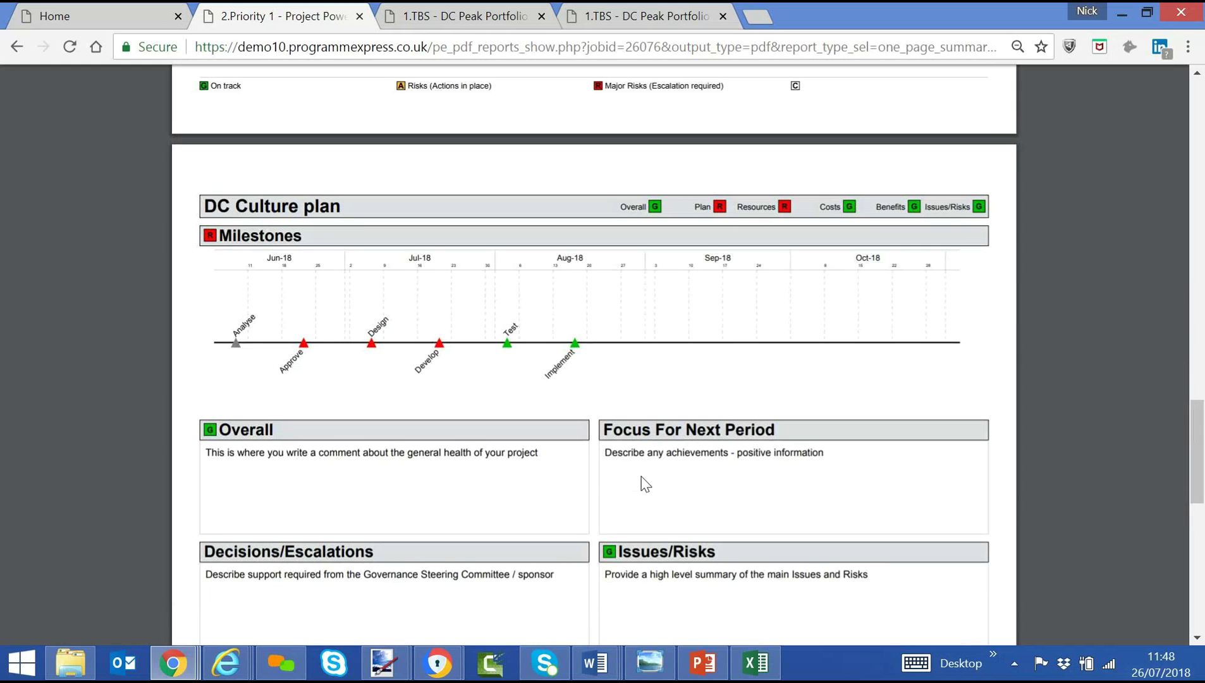
scroll(645, 483, "down", 11)
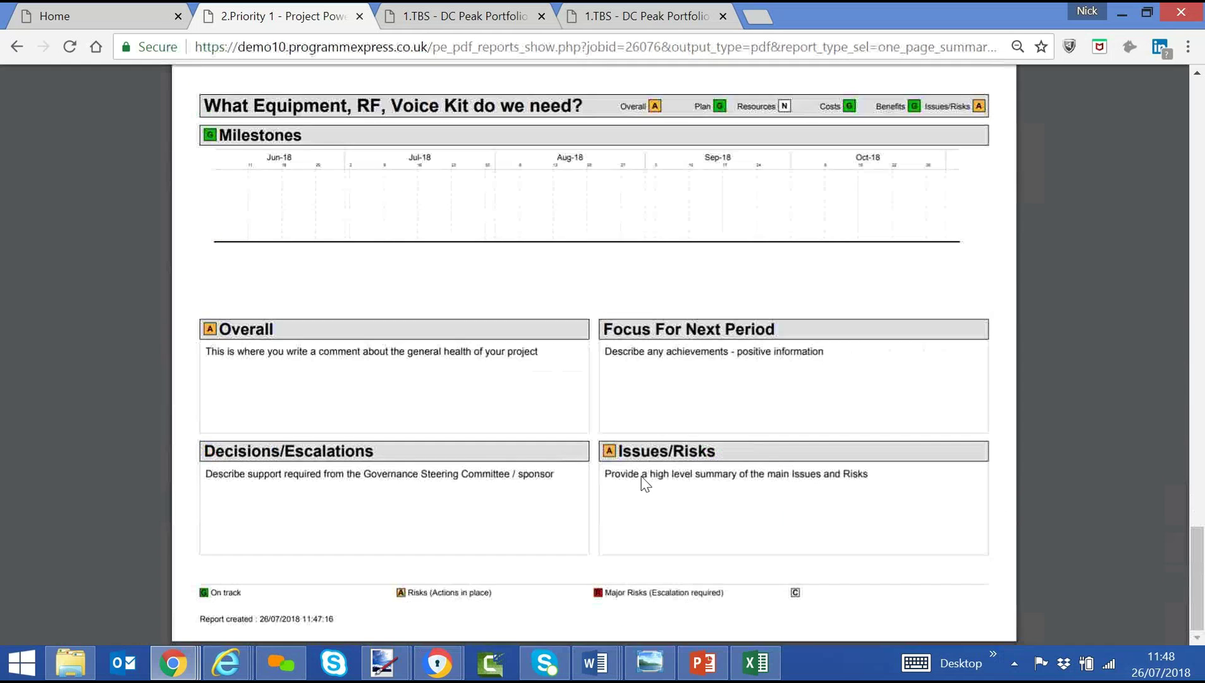
left_click(110, 15)
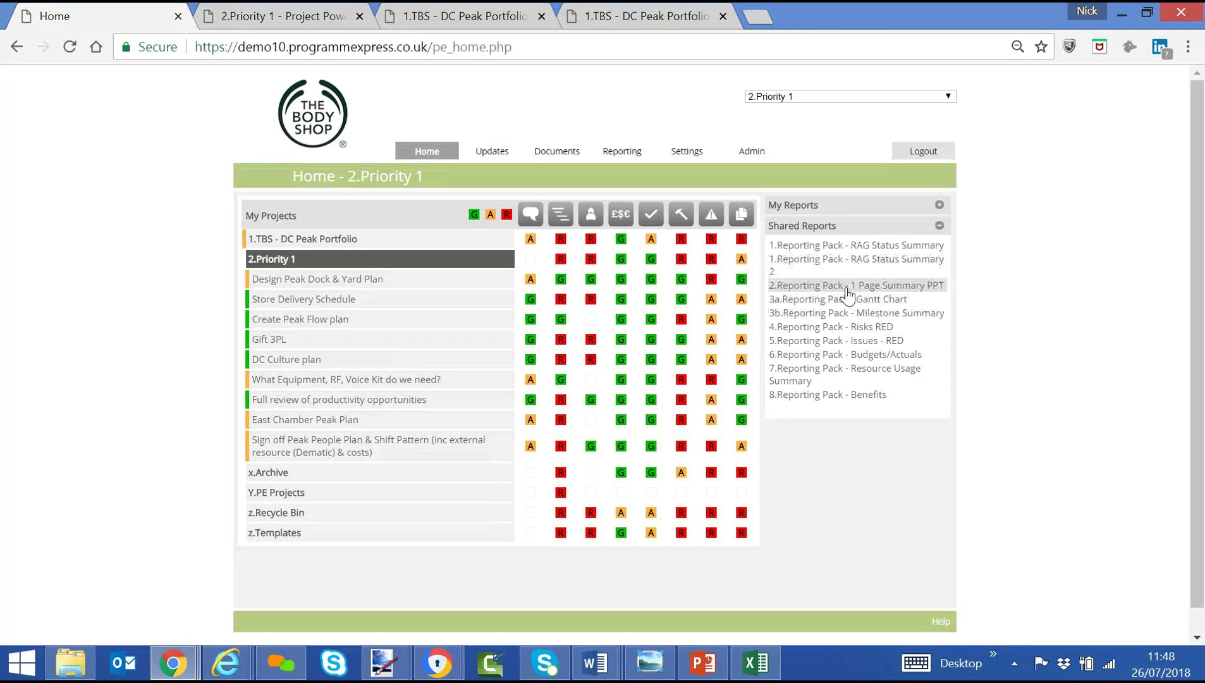
Load the saved 1 Page Summary PPT report, check Format and Image type (JPG) unchanged, then return Home.
left_click(619, 152)
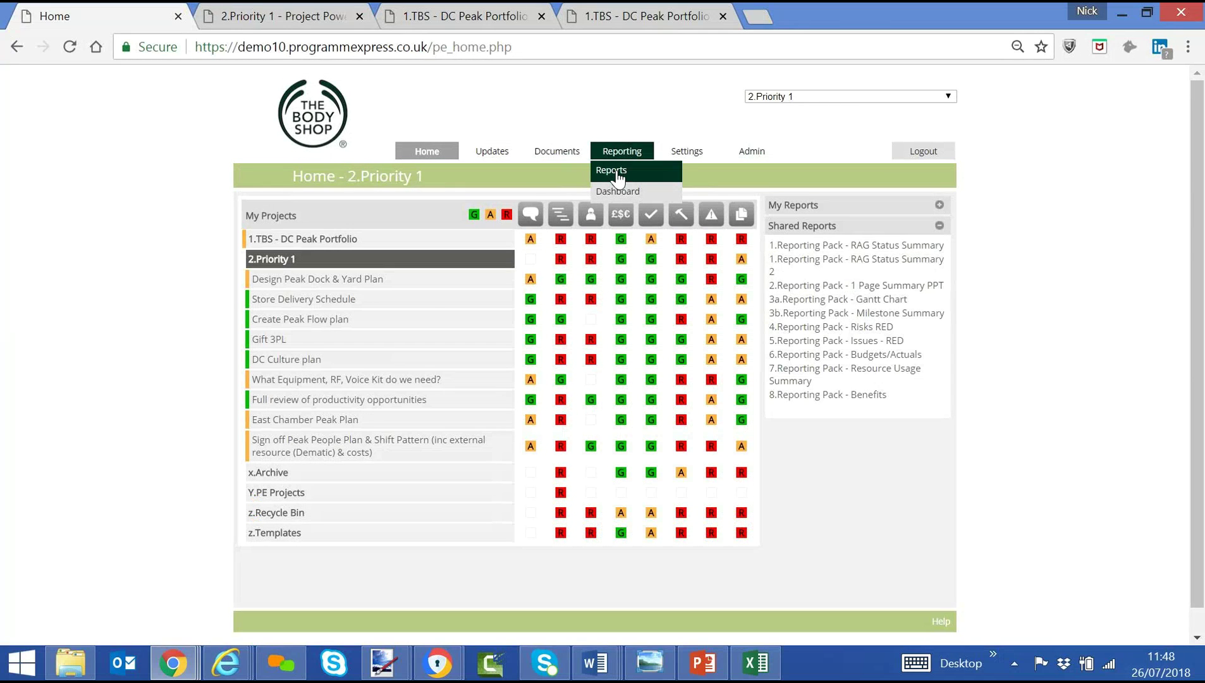
left_click(882, 261)
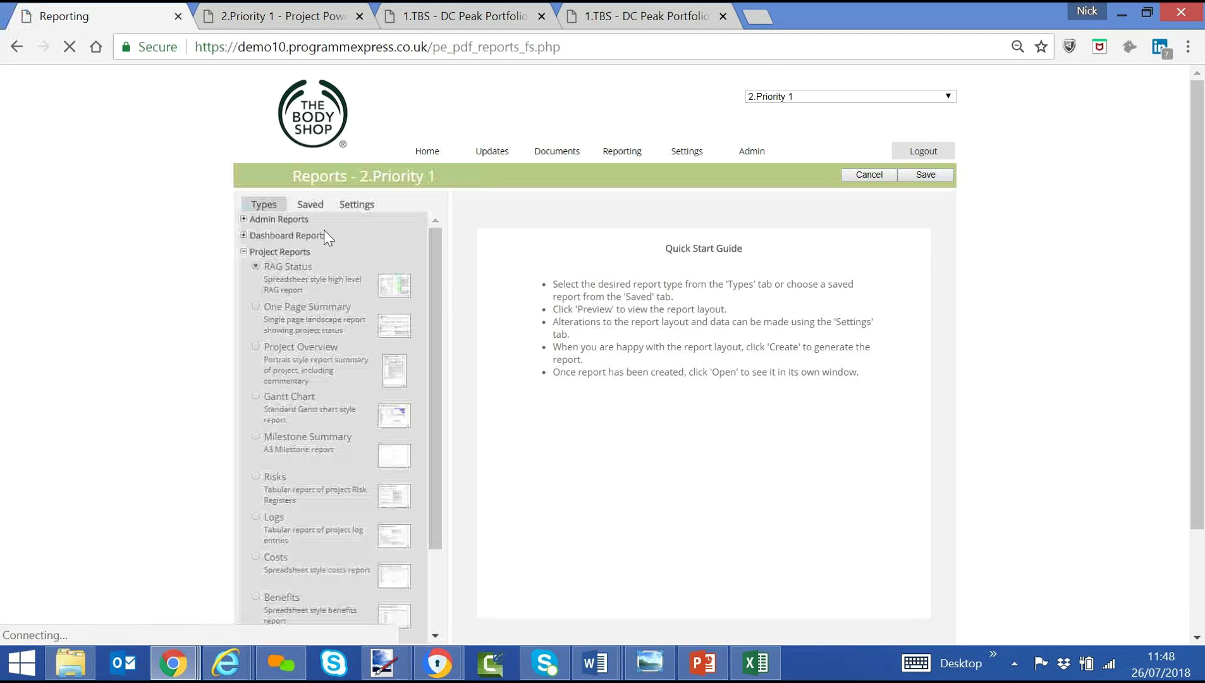
left_click(310, 207)
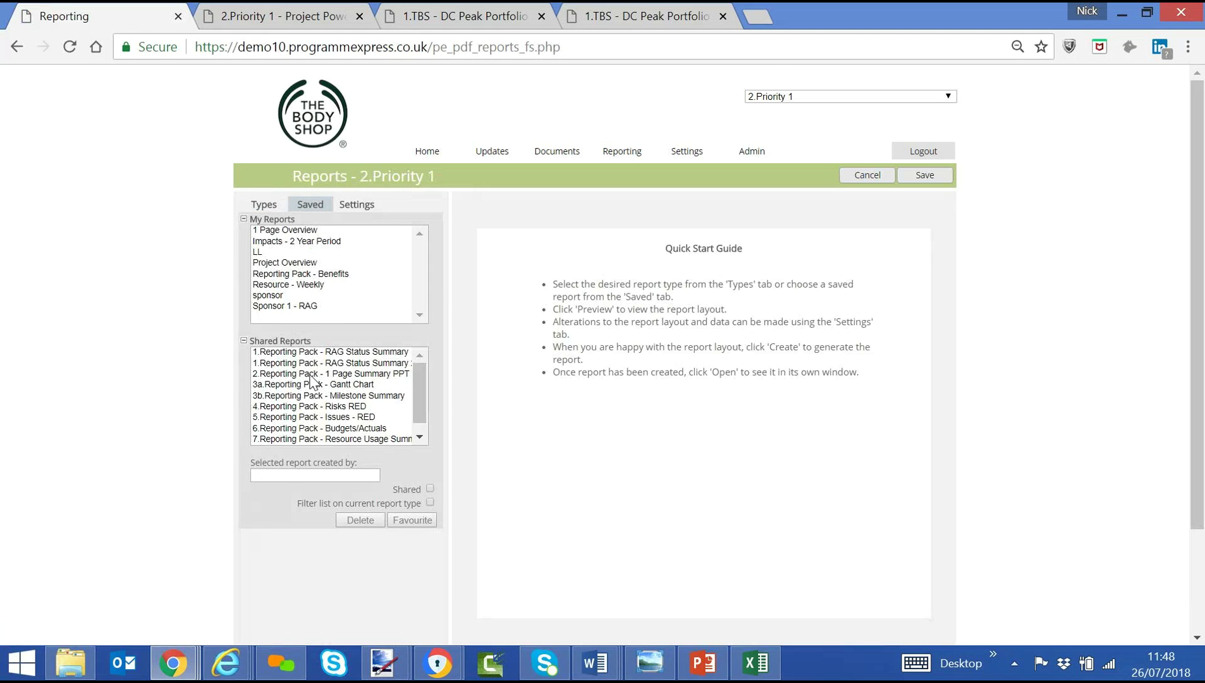
double_click(310, 373)
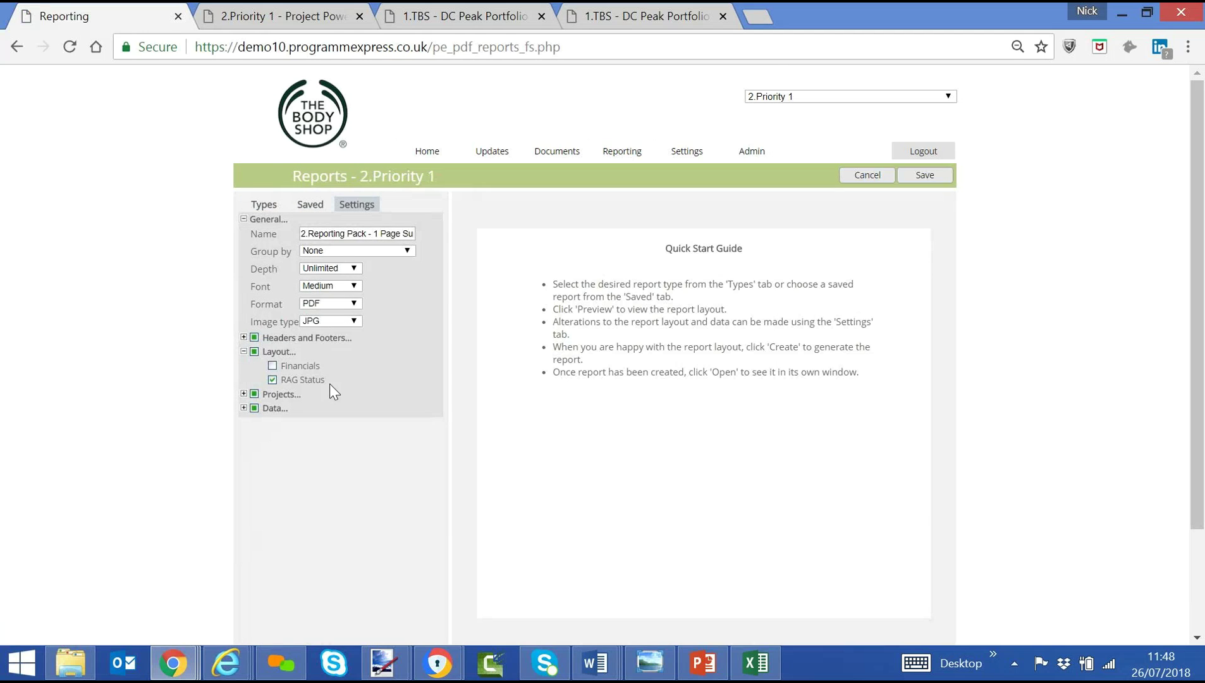
left_click(323, 306)
left_click(316, 320)
left_click(317, 321)
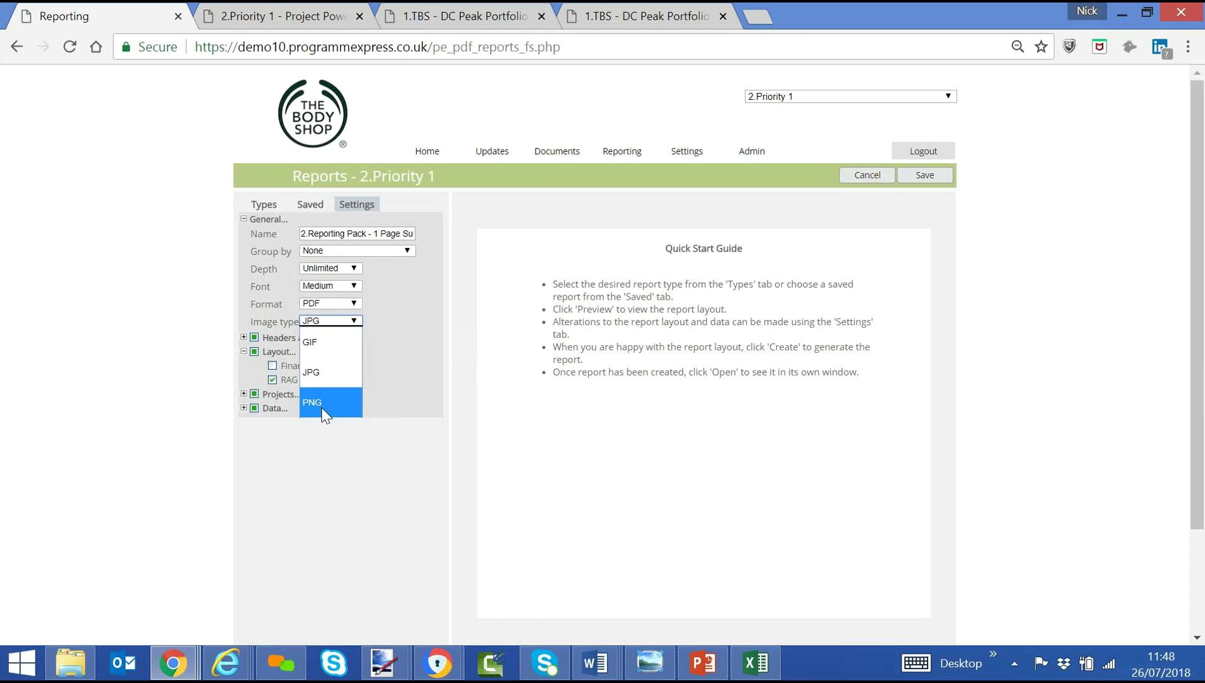
left_click(195, 328)
left_click(418, 154)
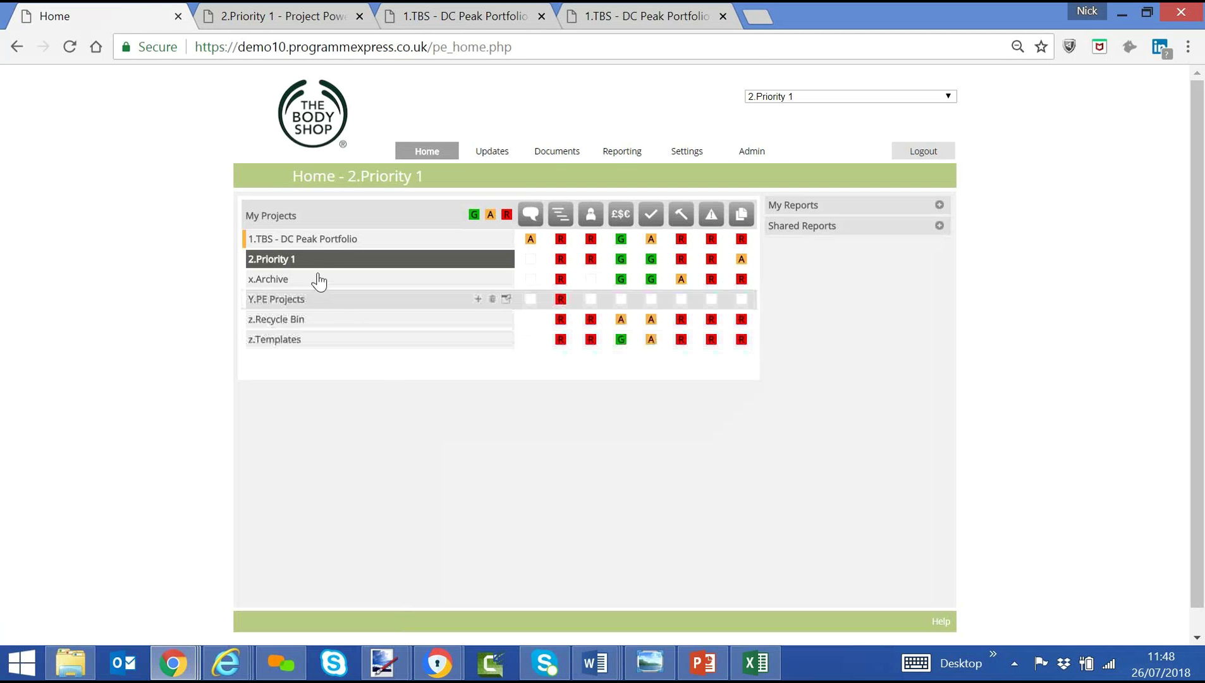
Select 1.TBS - DC Peak Portfolio, then strip '/pe_home.php' from the address to load the login page.
left_click(311, 240)
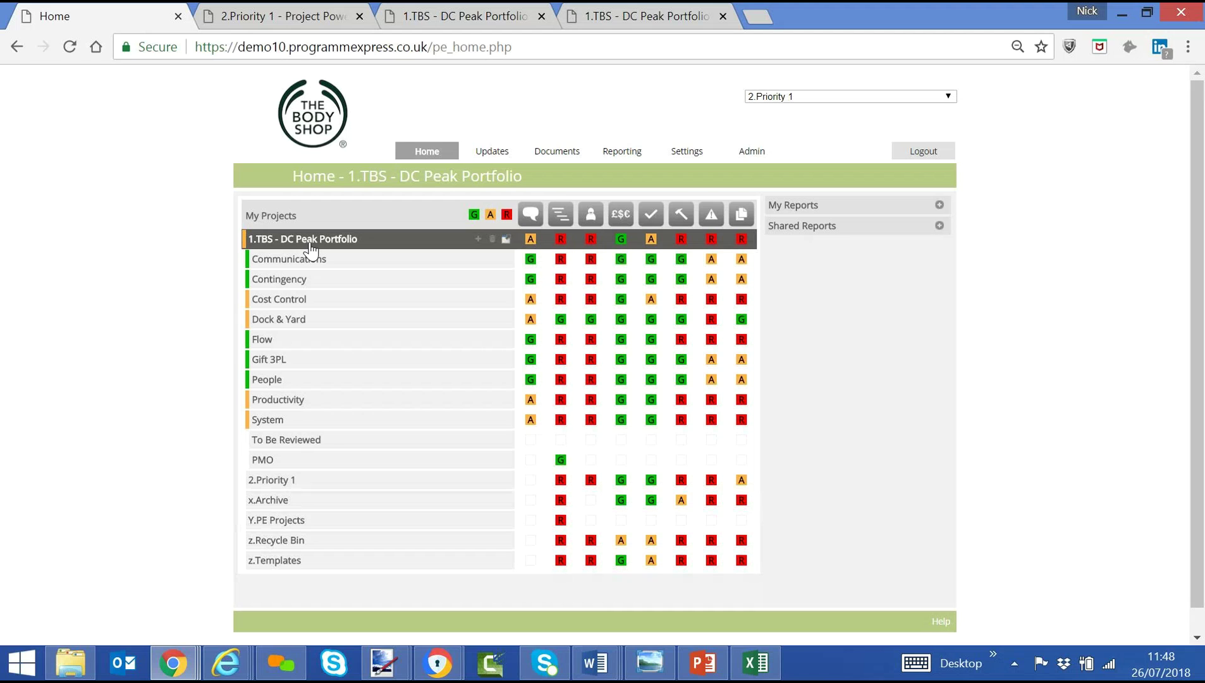
left_click(508, 47)
left_click_drag(511, 46, 428, 46)
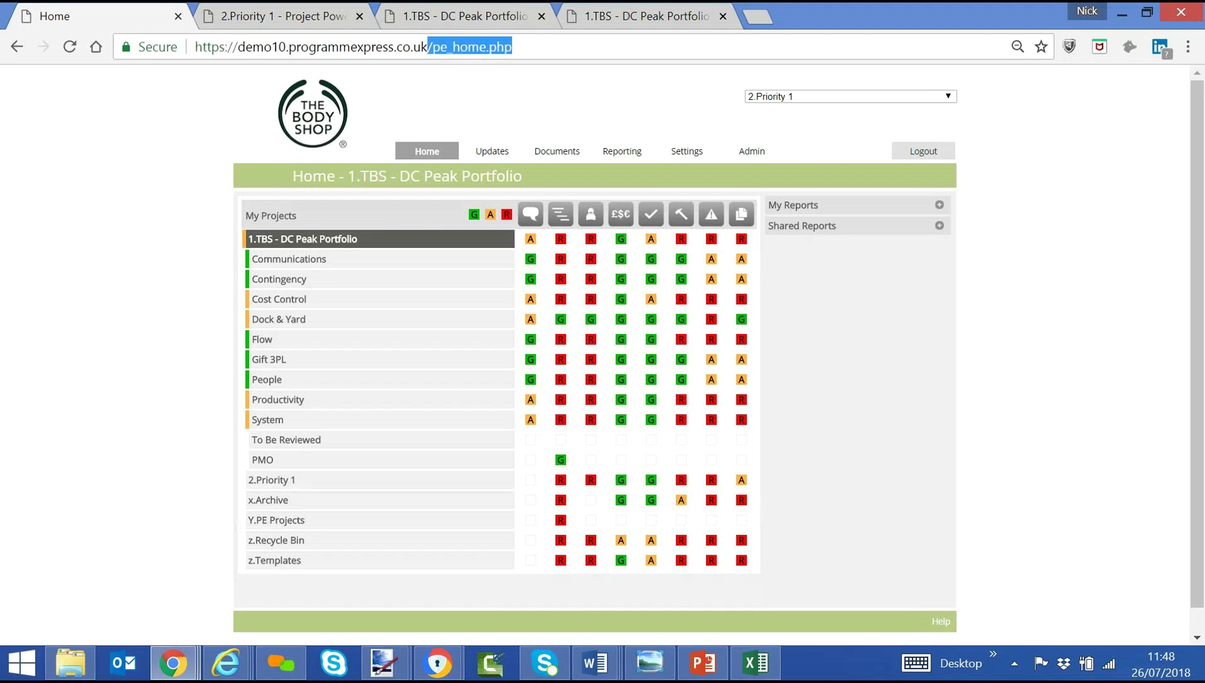
key("BackSpace")
key("Return")
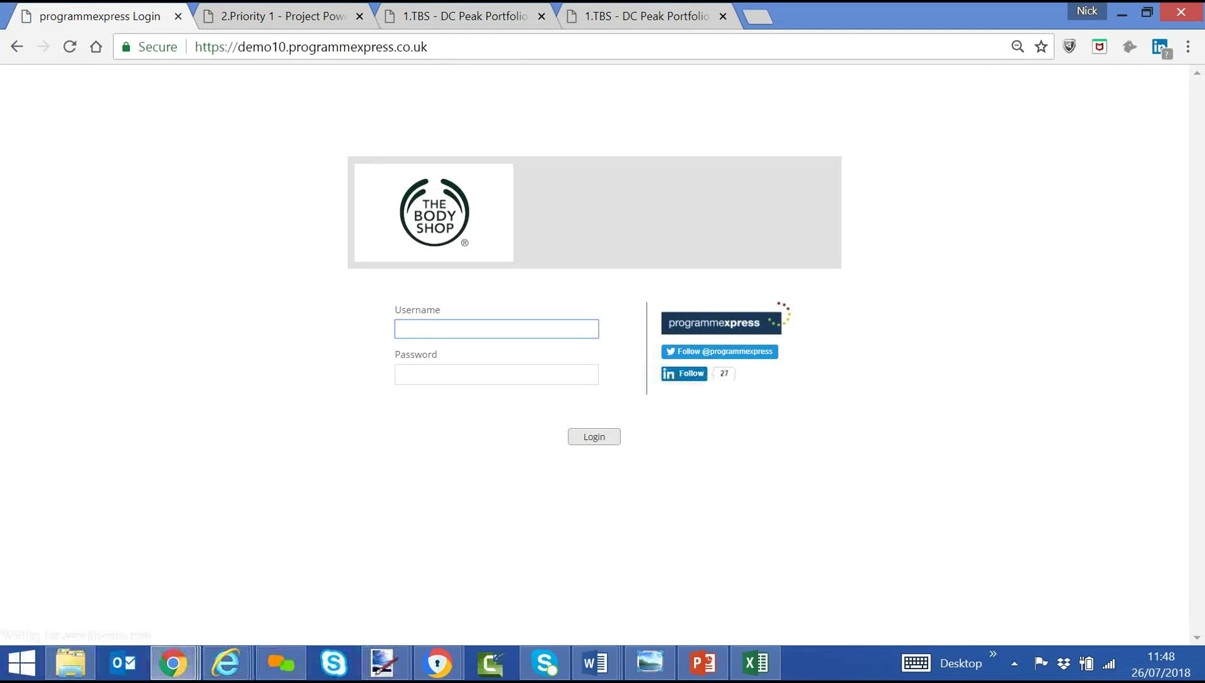
Log in under a second user account by entering its username and password.
type("matts")
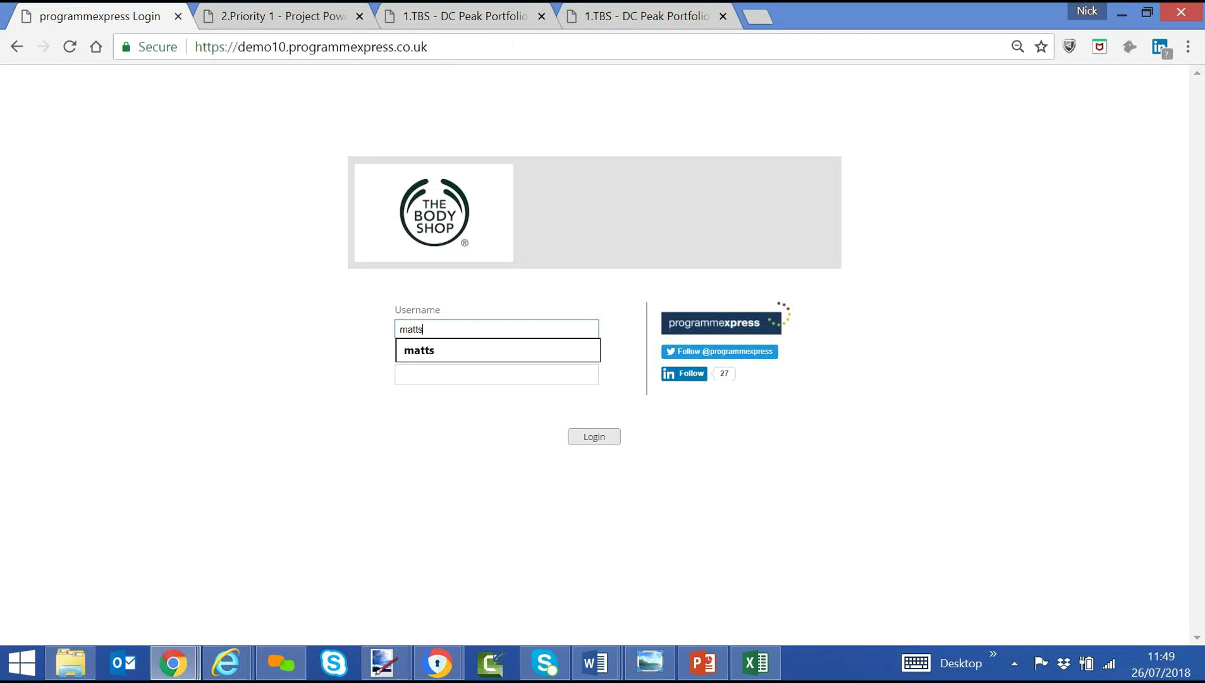
key("Tab")
type("p")
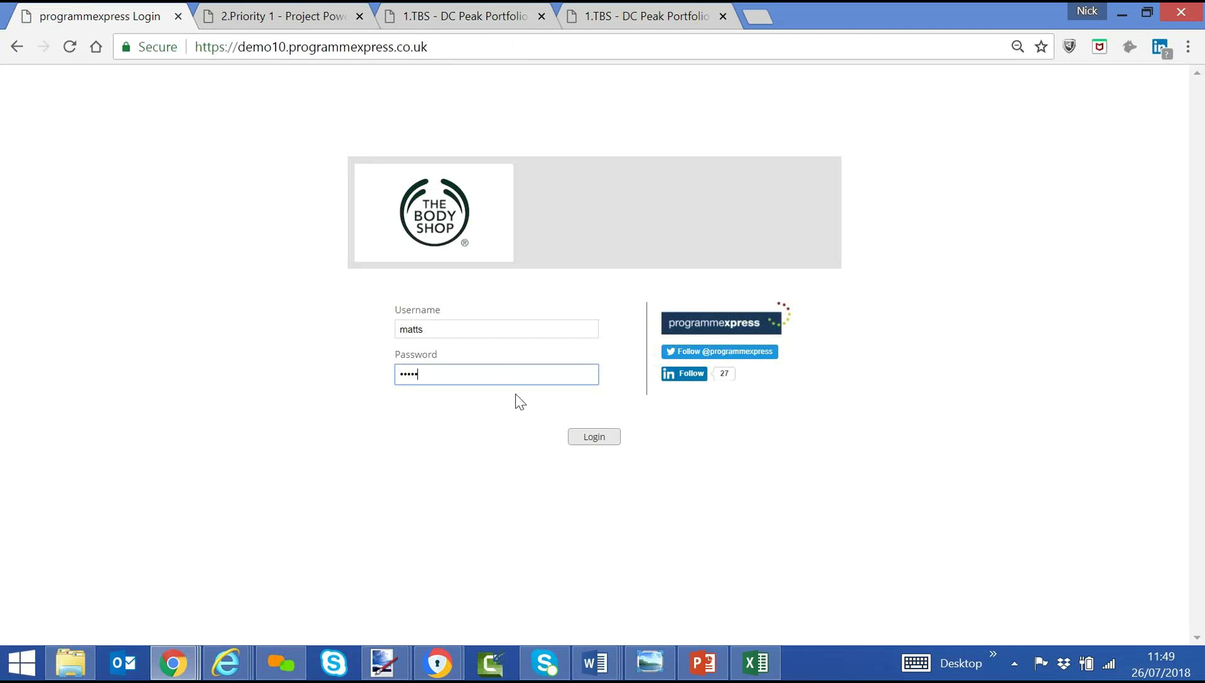
left_click(594, 443)
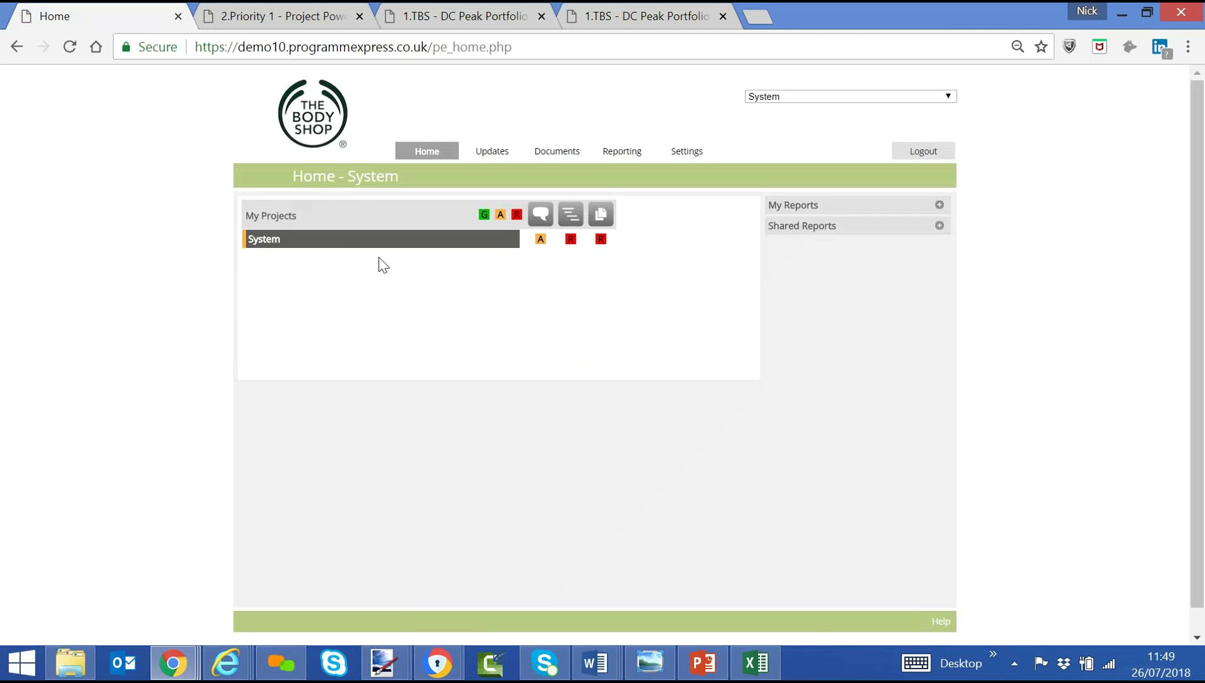
Expand System, Shared Reports and My Reports, then open 100% DTS FRANCHISE INTO GTP's Overall commentary.
left_click(342, 244)
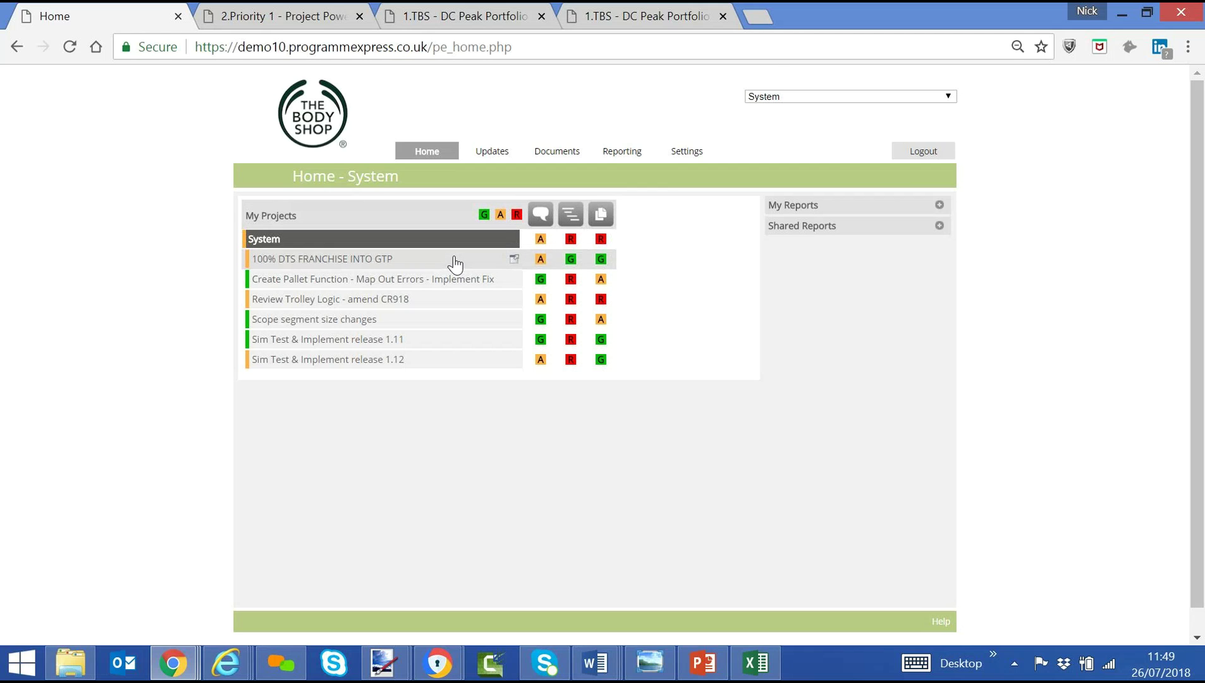
left_click(939, 226)
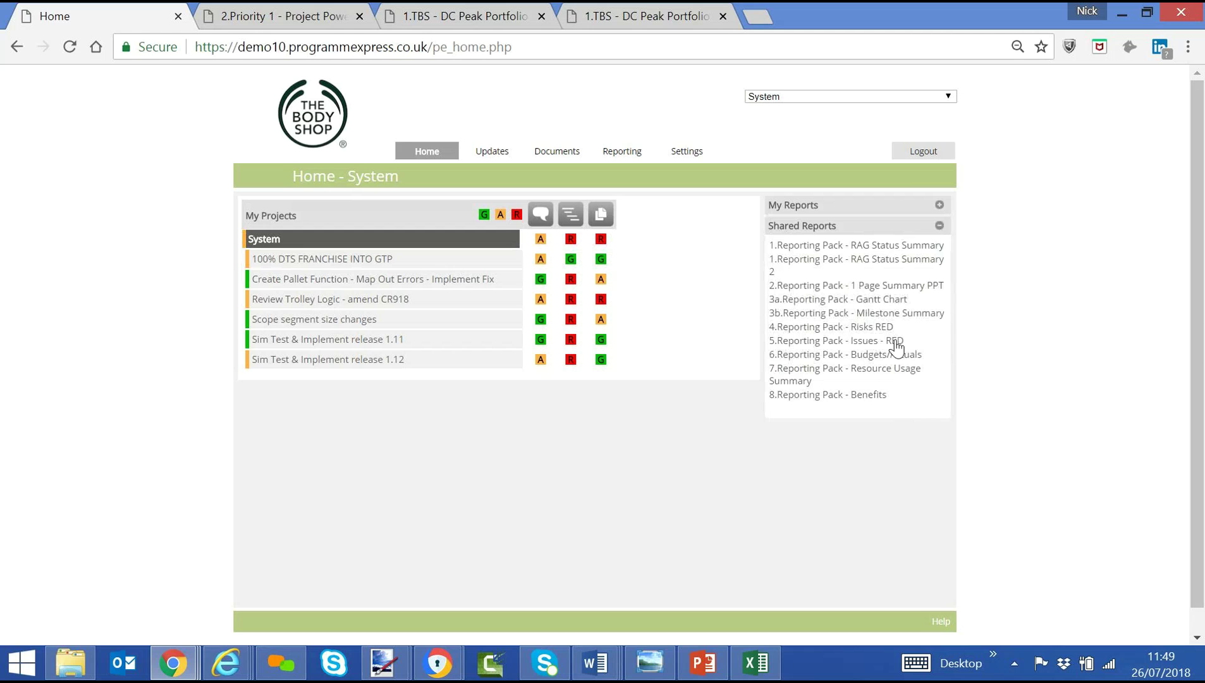
left_click(940, 206)
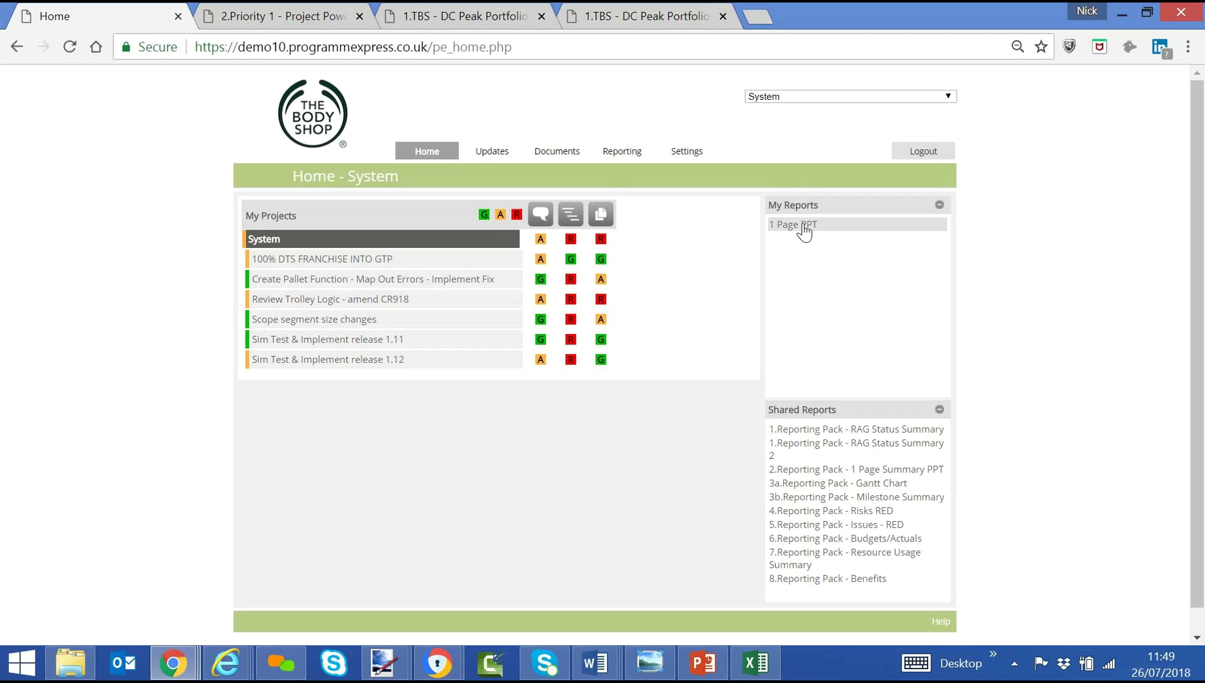
left_click(359, 261)
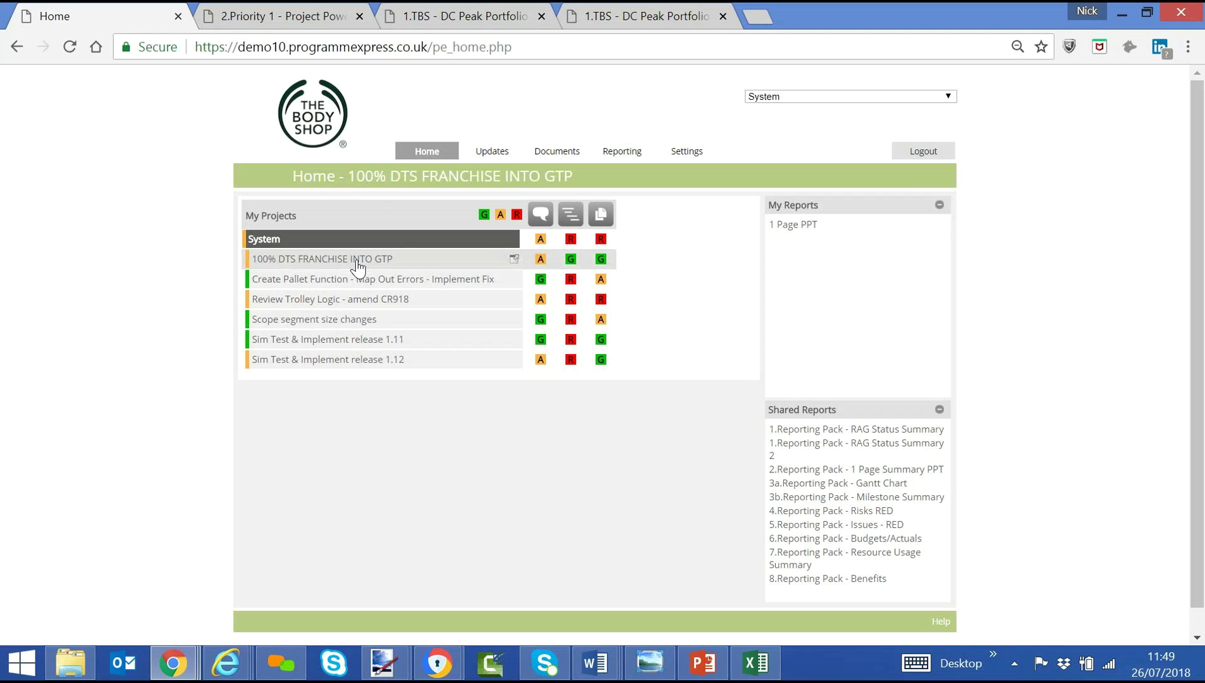
left_click(540, 260)
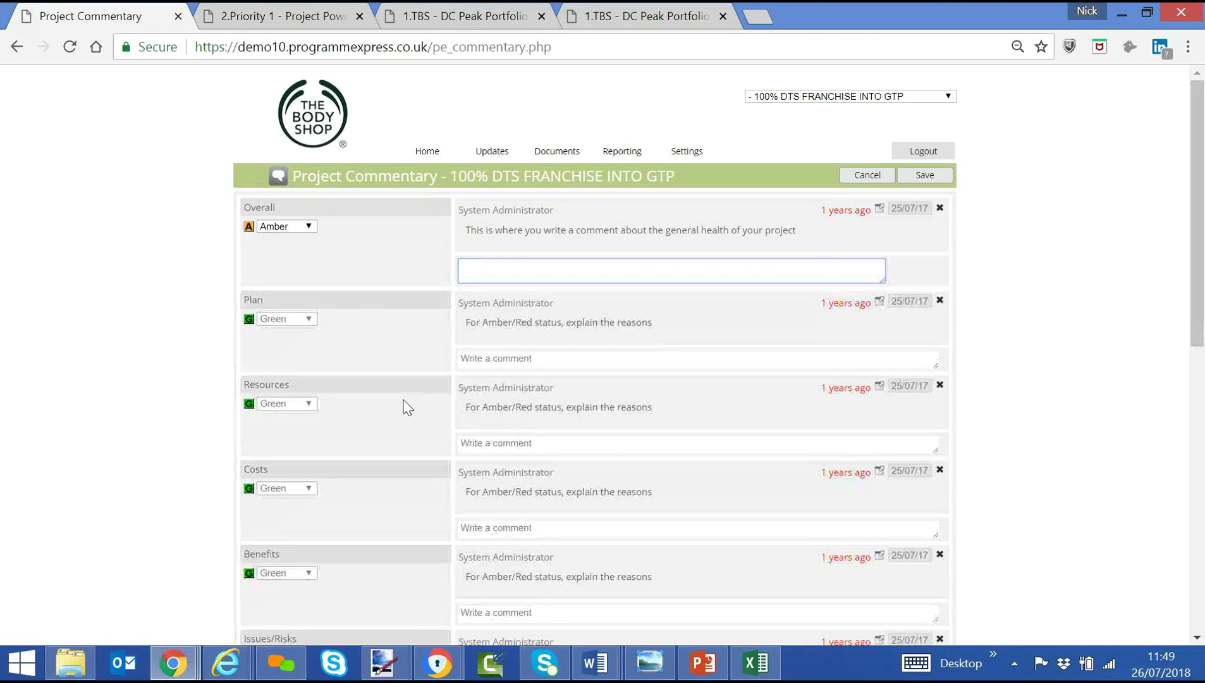
Enter the Overall comment 'aaaaaaaa' and set the Overall status choice.
type("aaaaaaaaaaaaa")
left_click(298, 225)
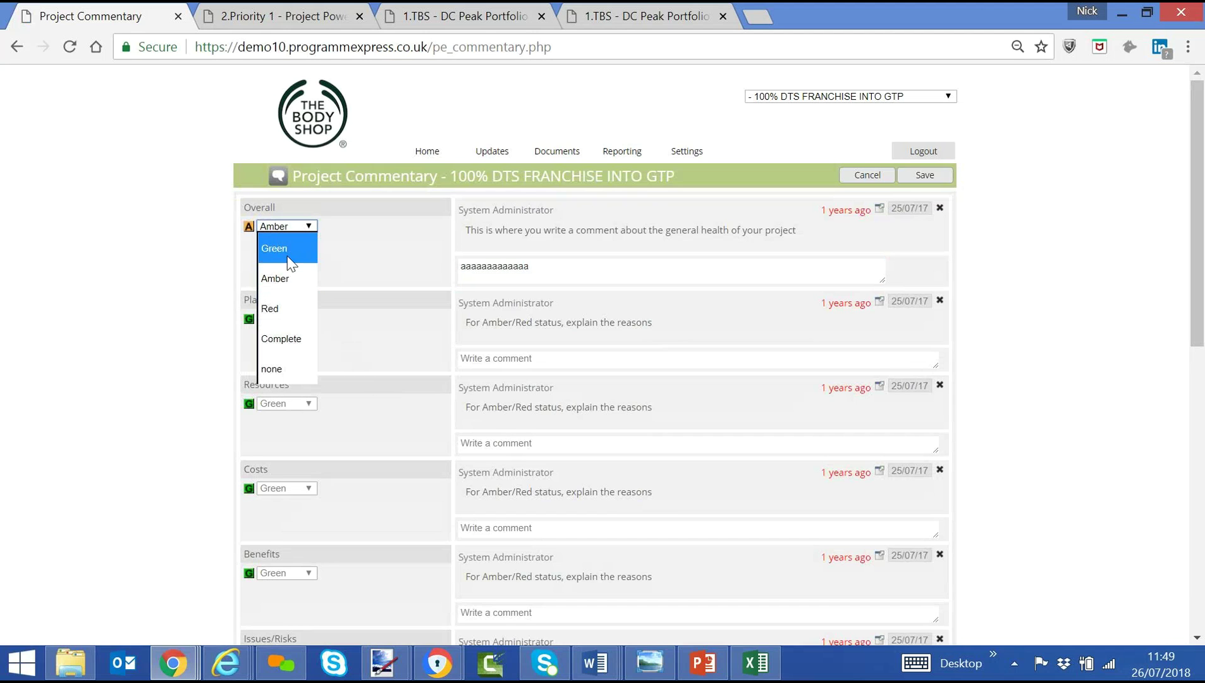
left_click(312, 419)
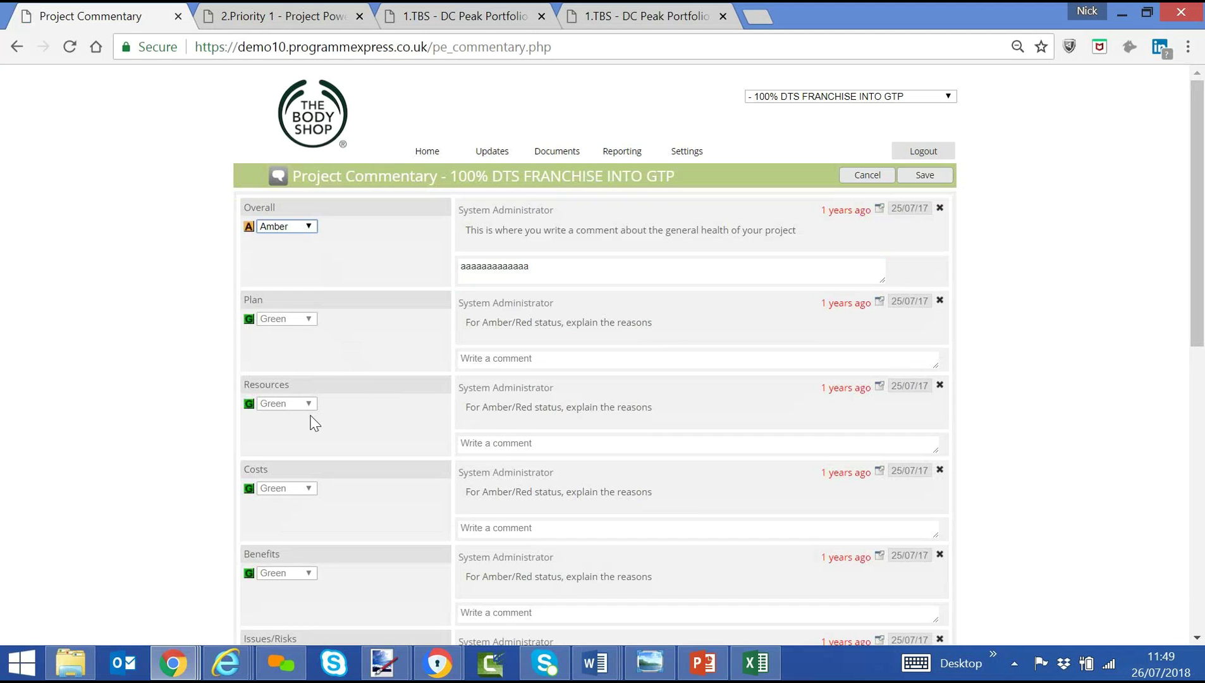
scroll(333, 424, "down", 6)
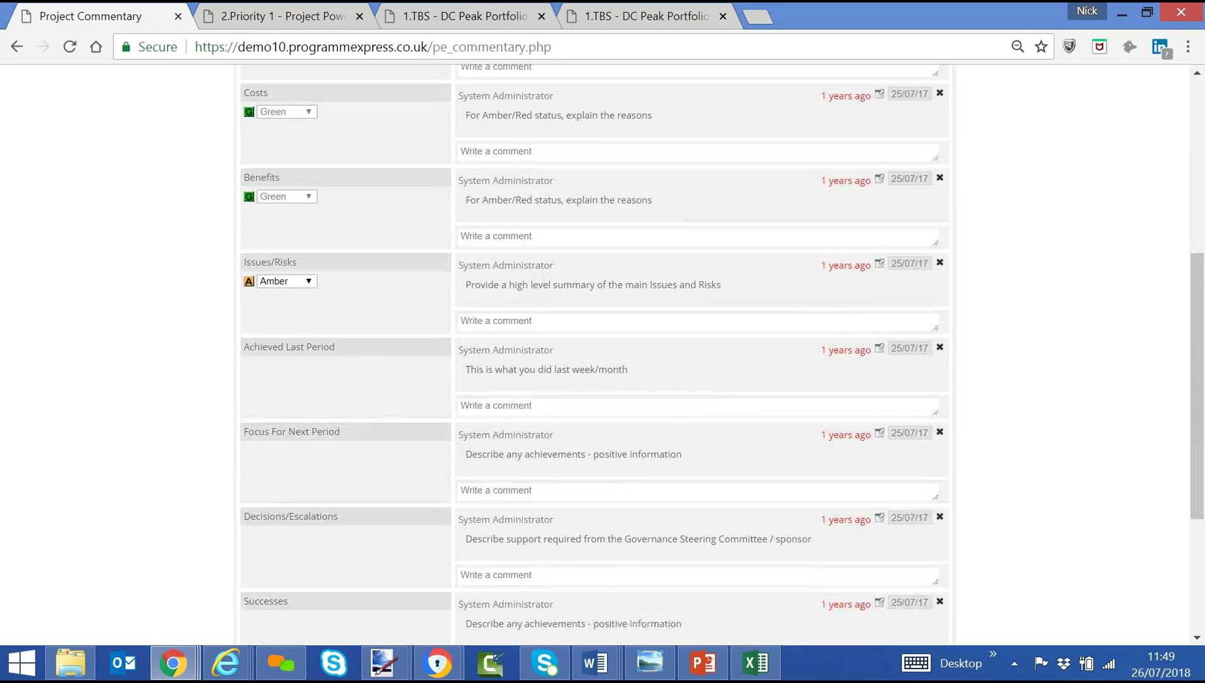
Add comments for Achieved Last Period, Focus For Next Period and Decisions/Escalations.
left_click(474, 408)
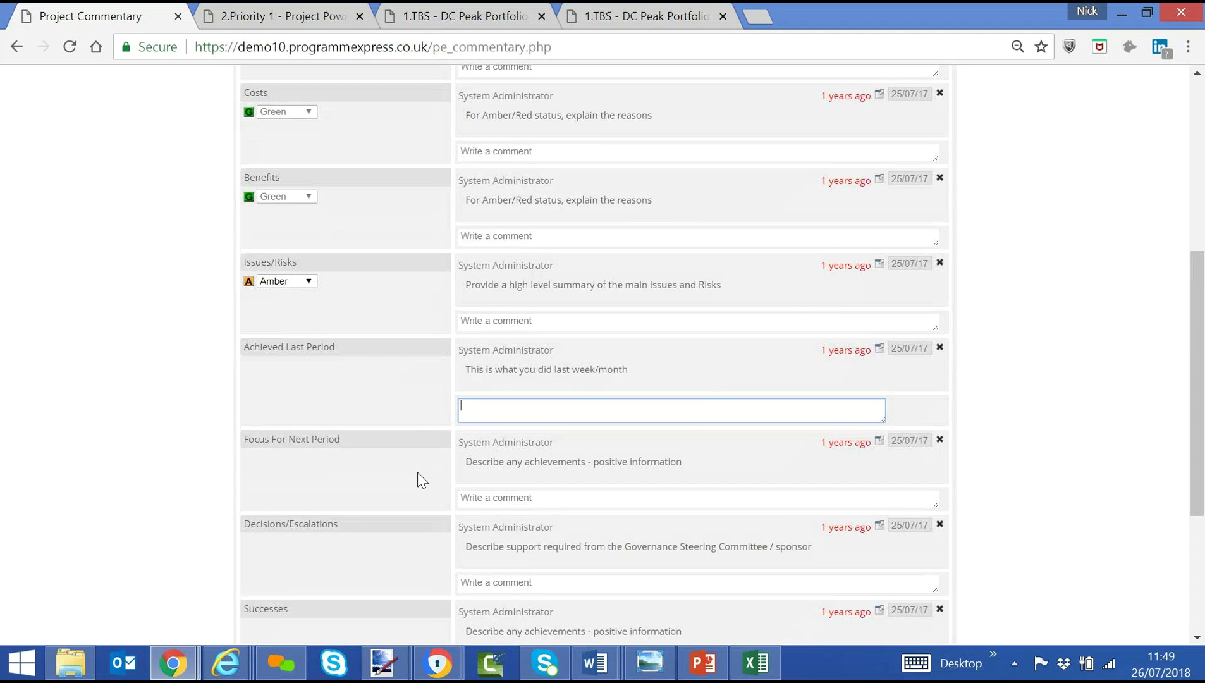
type("bbbbbbbbbbbbbb")
left_click(632, 498)
type("ccccccccccccccc")
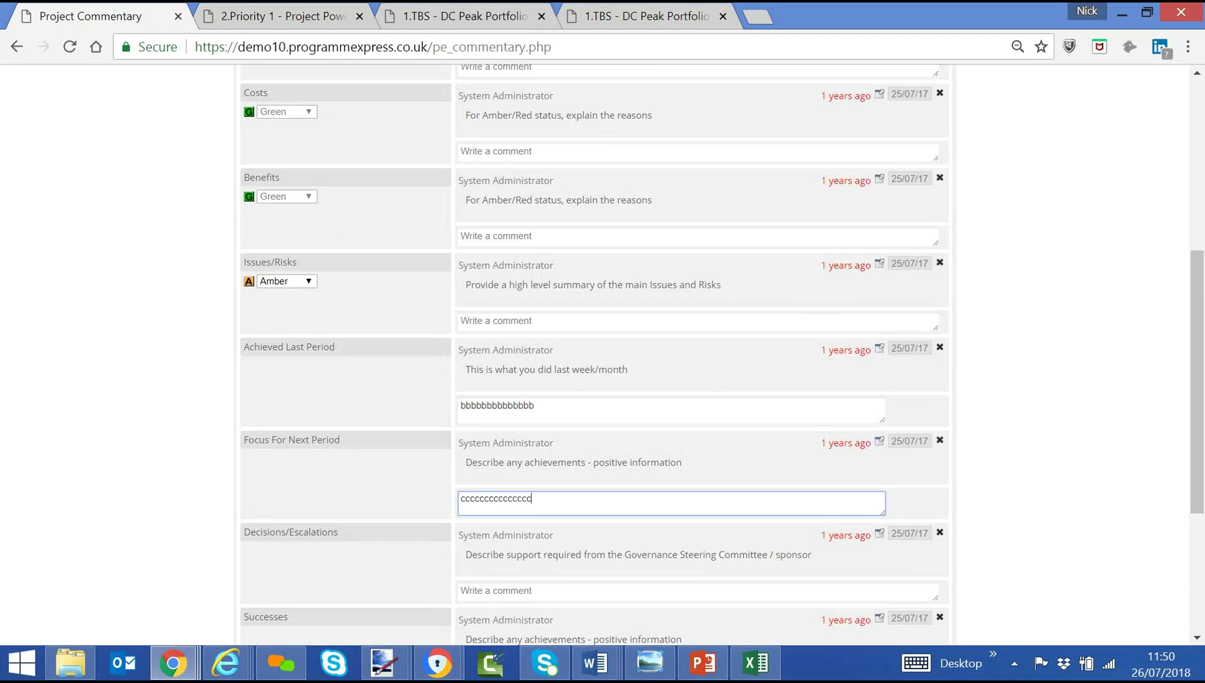
left_click(632, 591)
type("dddddddddddddd")
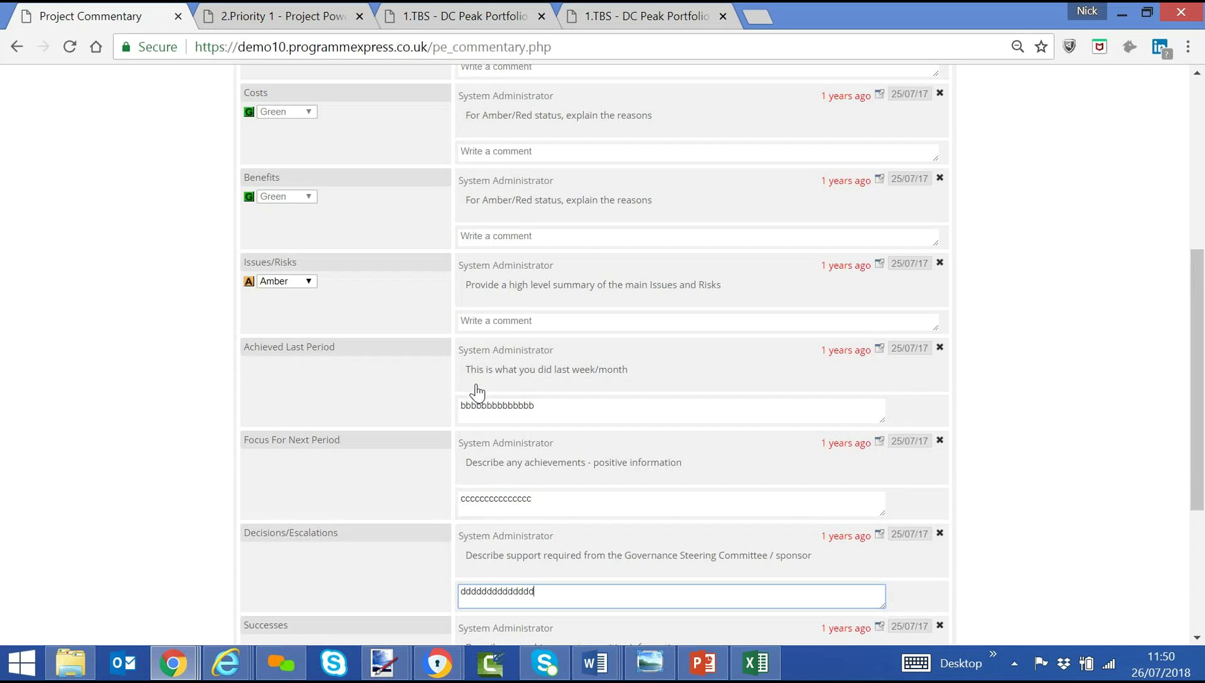
Open the project's milestone Plan page from the Updates menu.
scroll(477, 388, "up", 6)
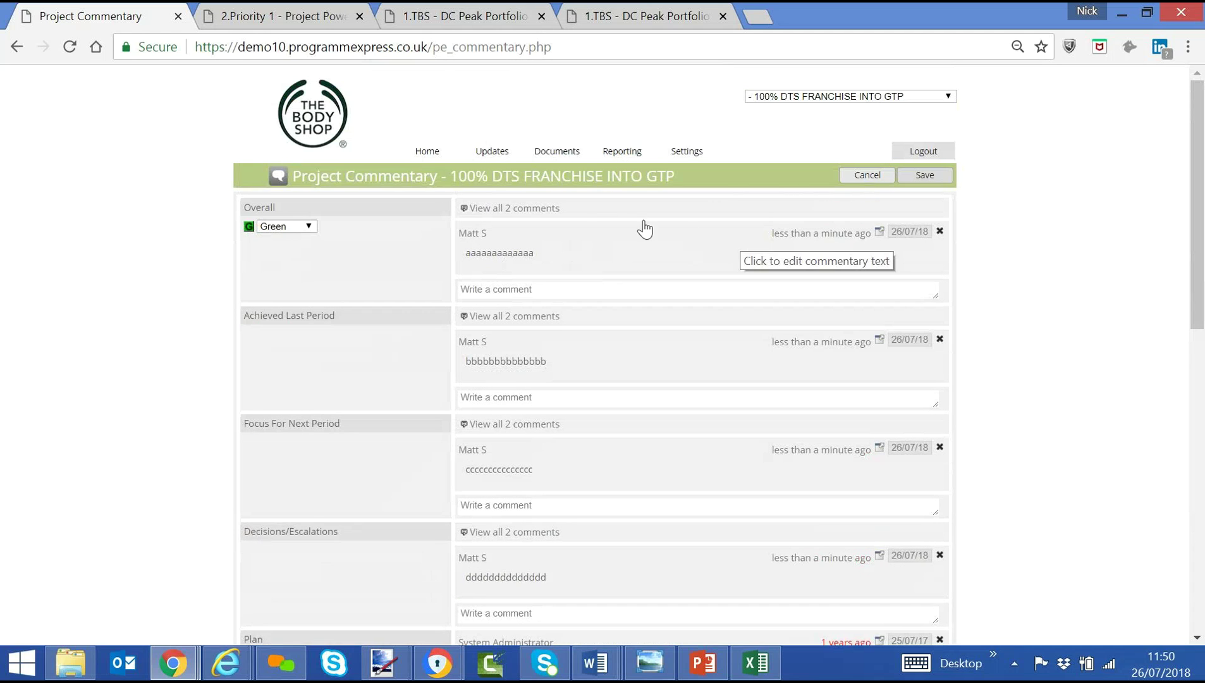
mouse_move(484, 153)
left_click(476, 214)
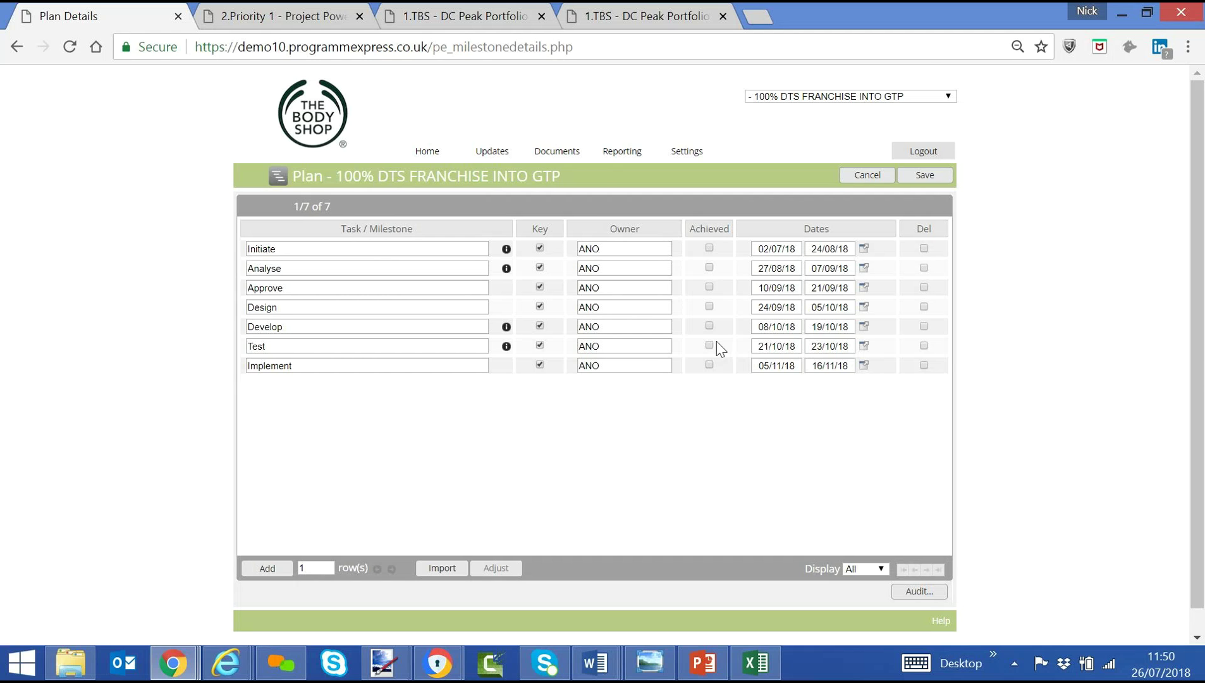
Adjust the Test milestone, picking 1 January 2019 as its updated start date.
left_click(484, 568)
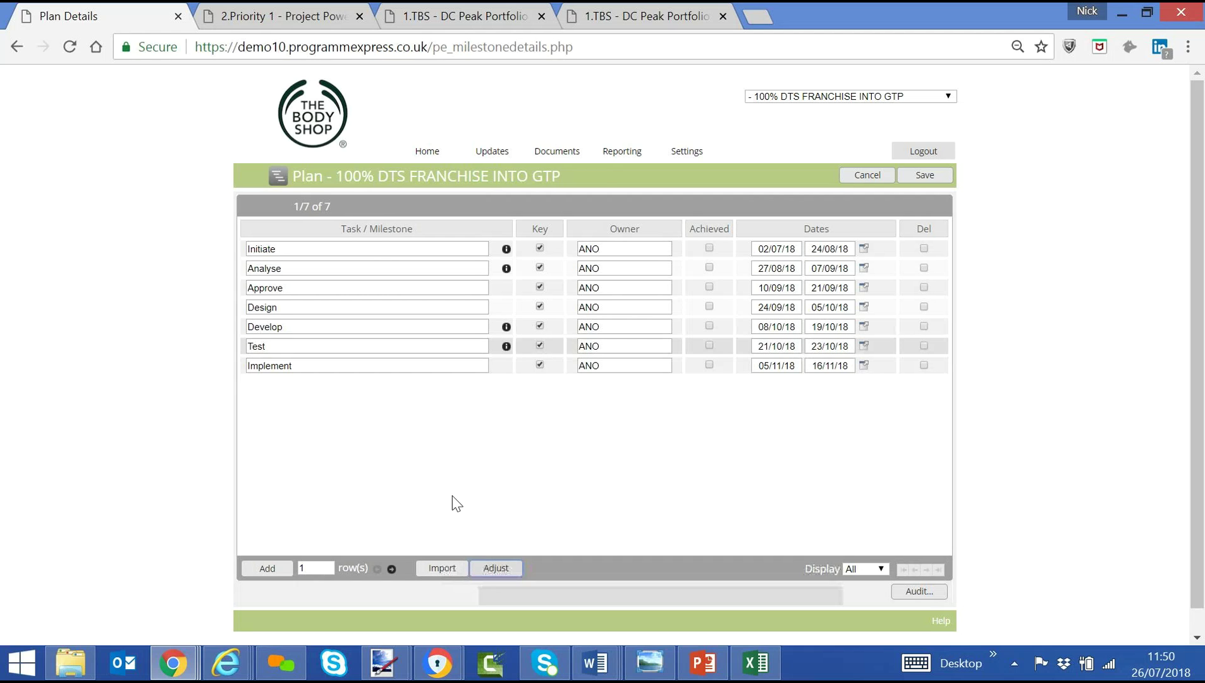
left_click(527, 357)
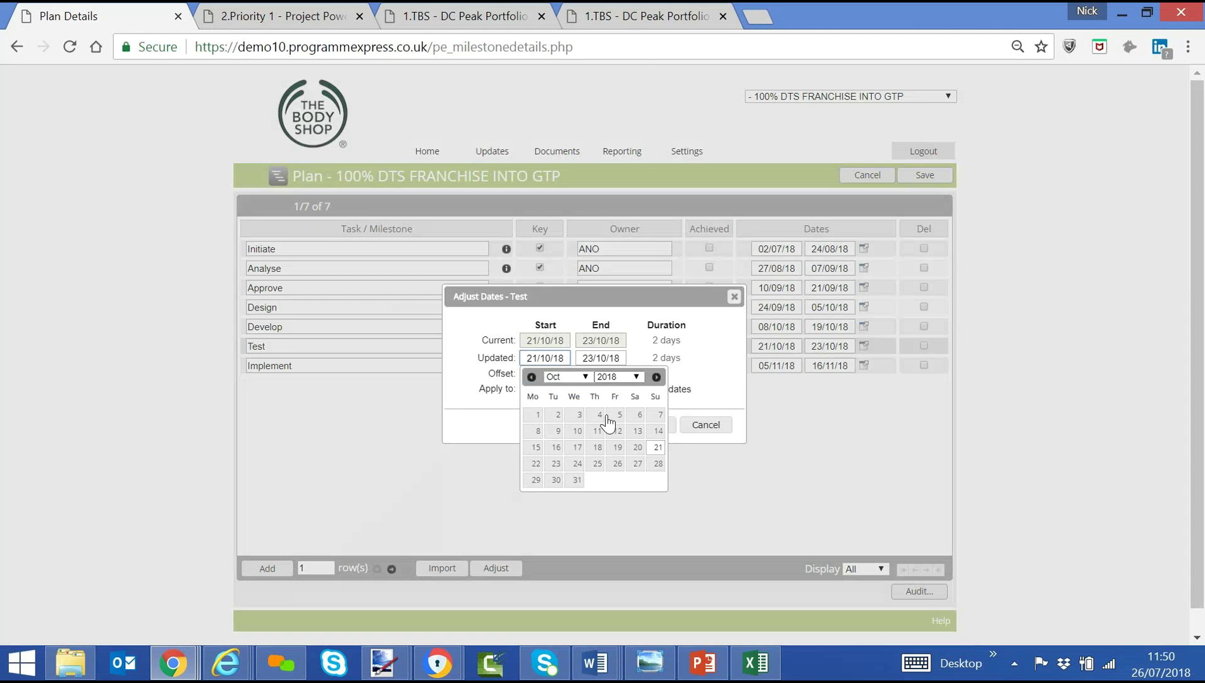
left_click(610, 377)
left_click(606, 324)
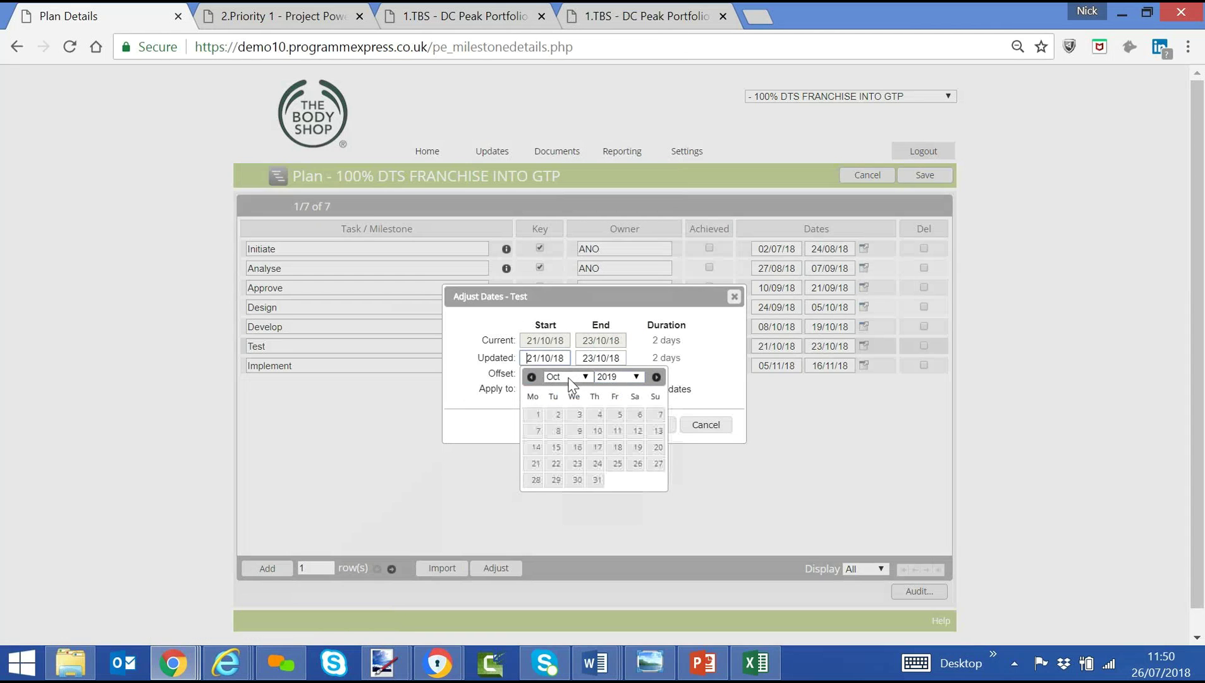
left_click(569, 376)
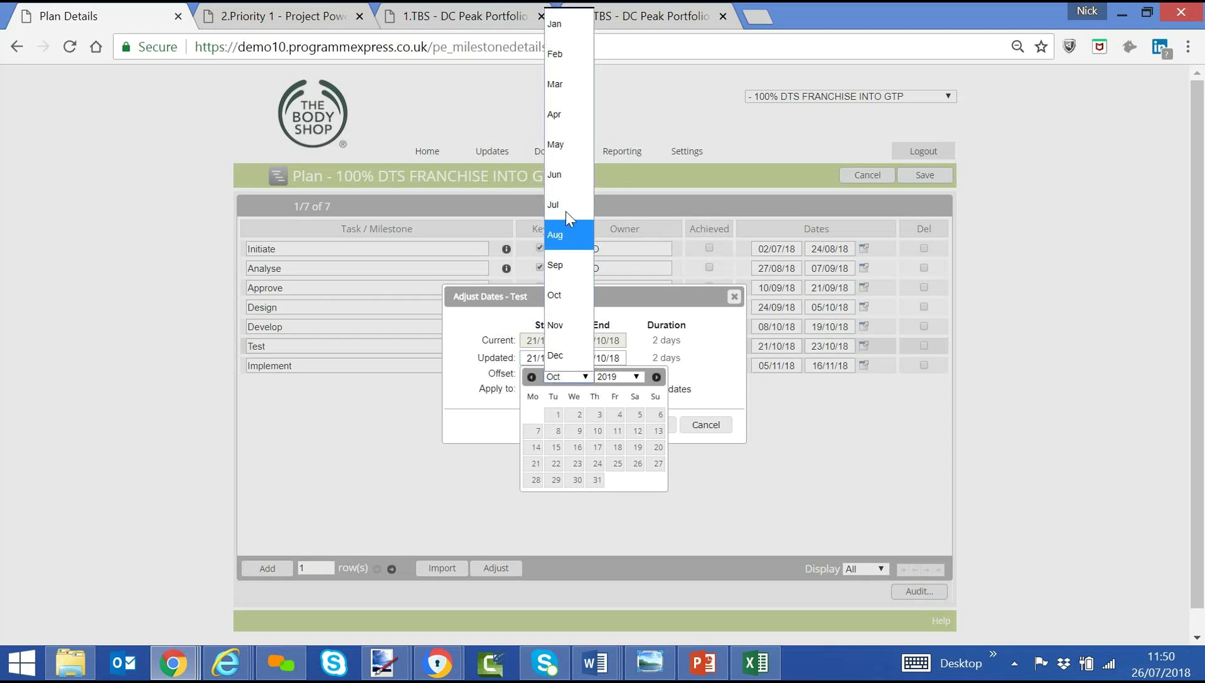
left_click(555, 24)
left_click(556, 415)
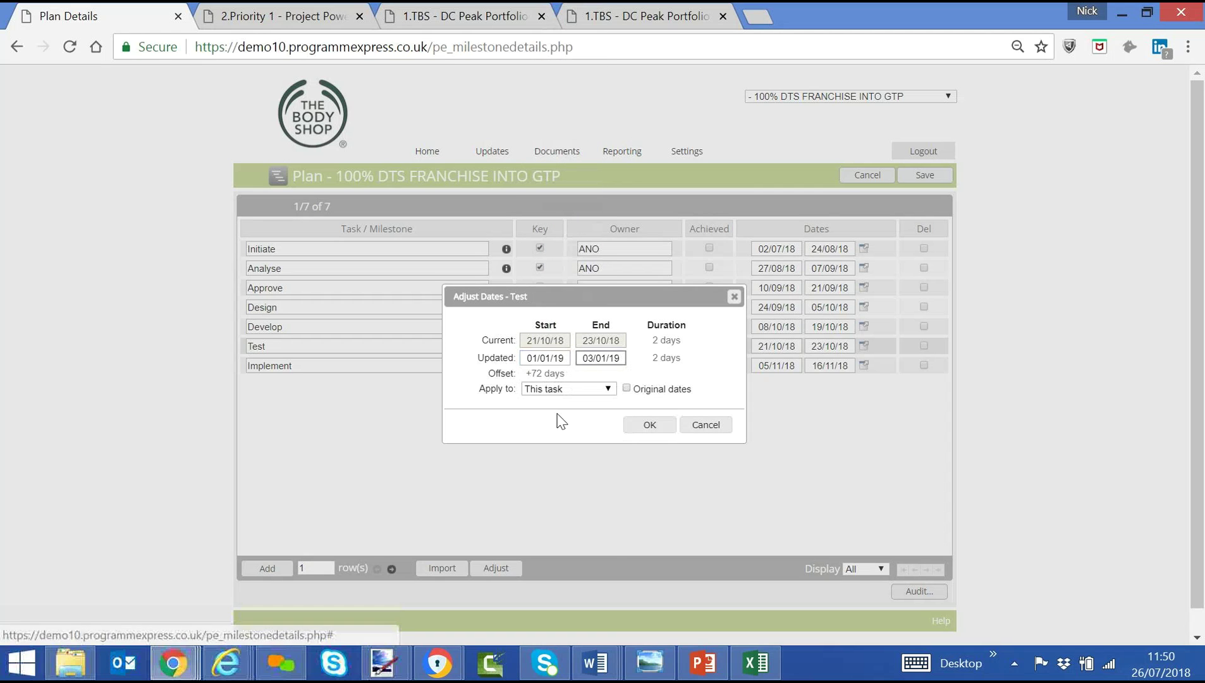
Apply the date shift to subsequent tasks, confirm, and return to the home page.
left_click(559, 390)
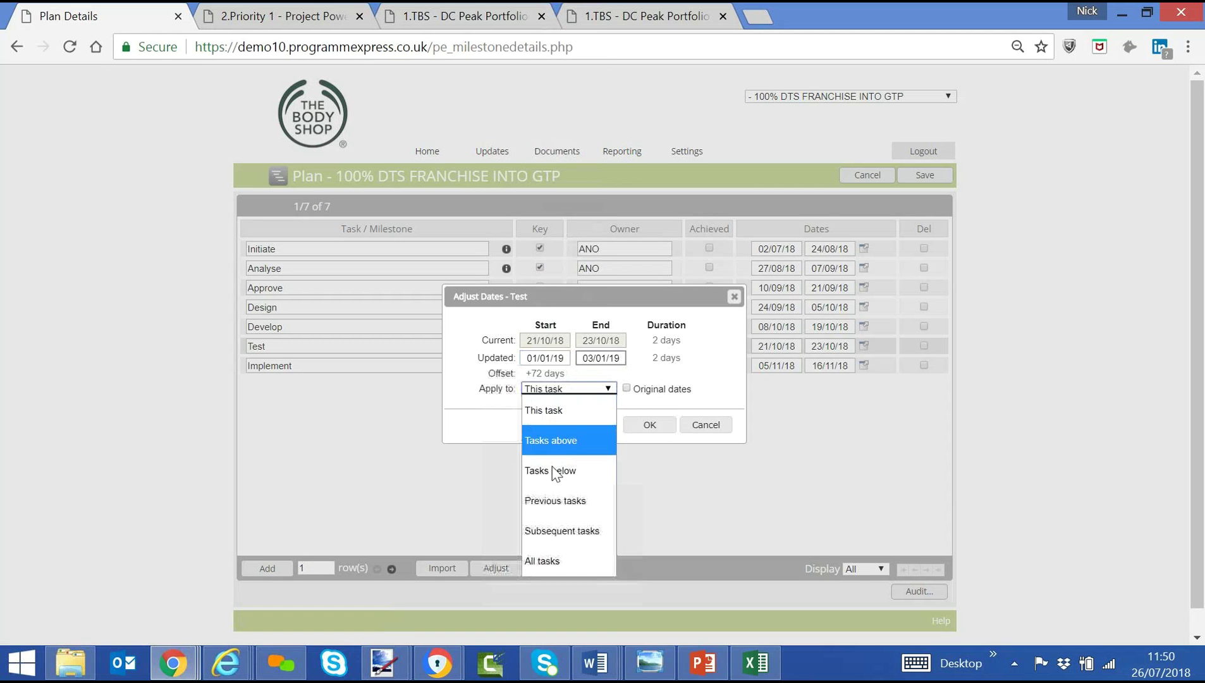
left_click(554, 531)
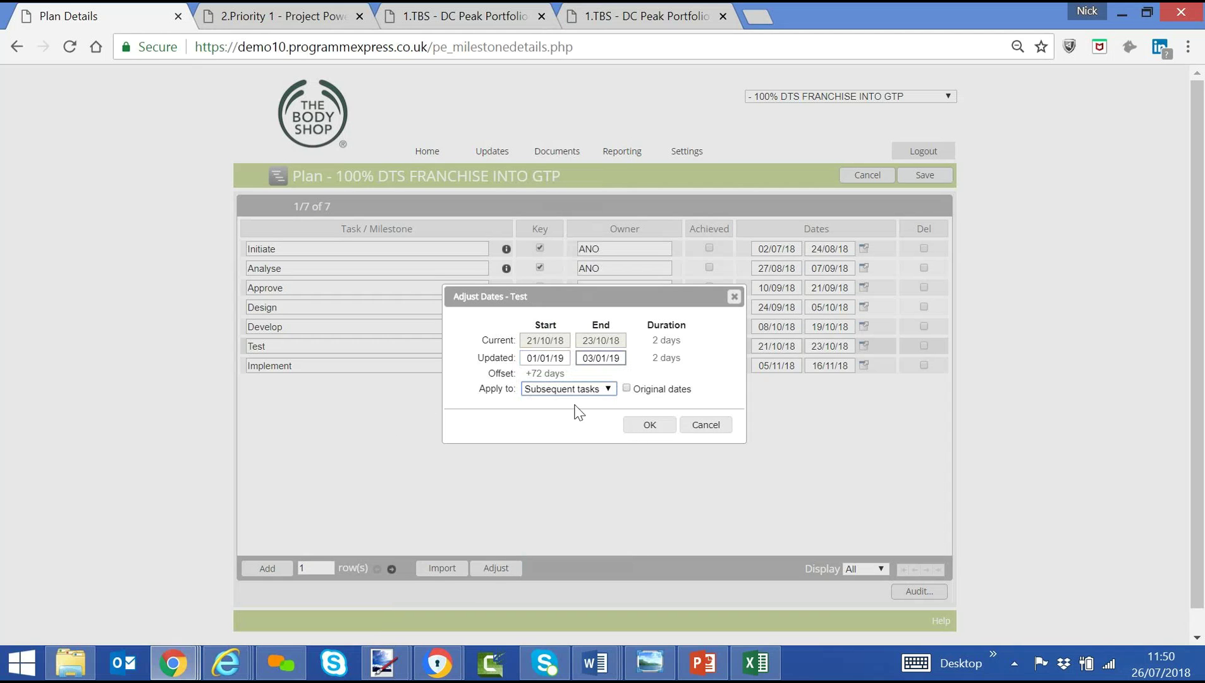
left_click(659, 430)
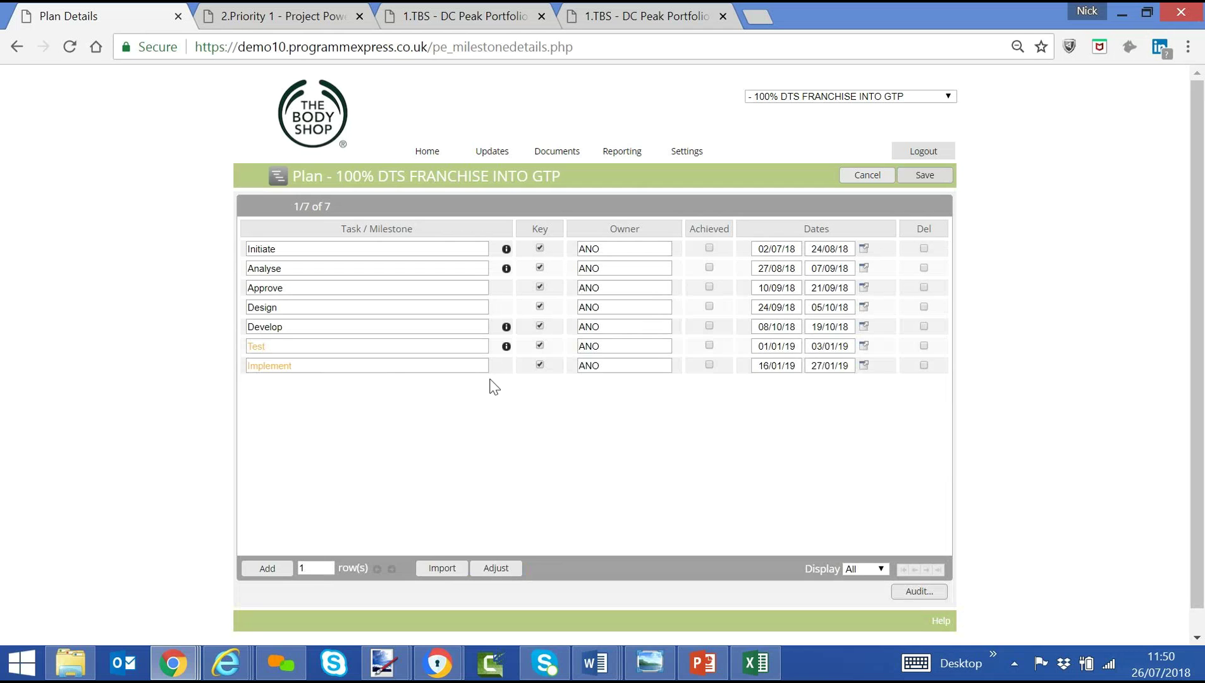
left_click(425, 152)
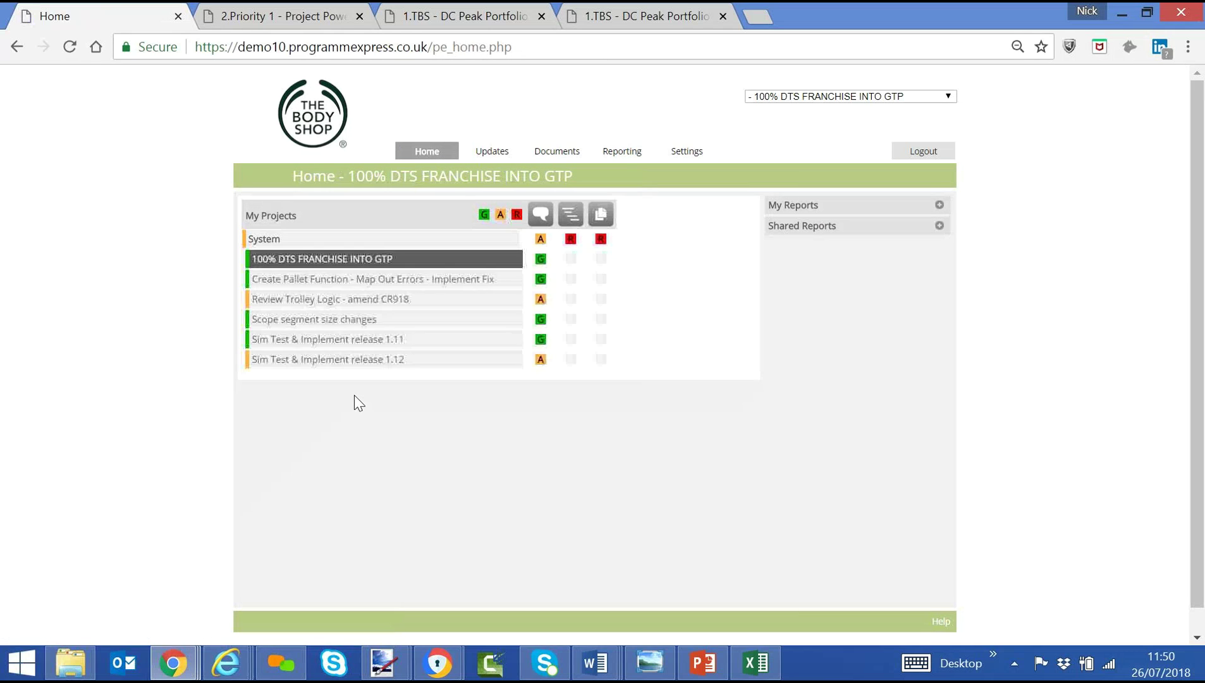
Show My Reports, view the one-page project PDF zoomed out two steps, then go back home.
left_click(604, 265)
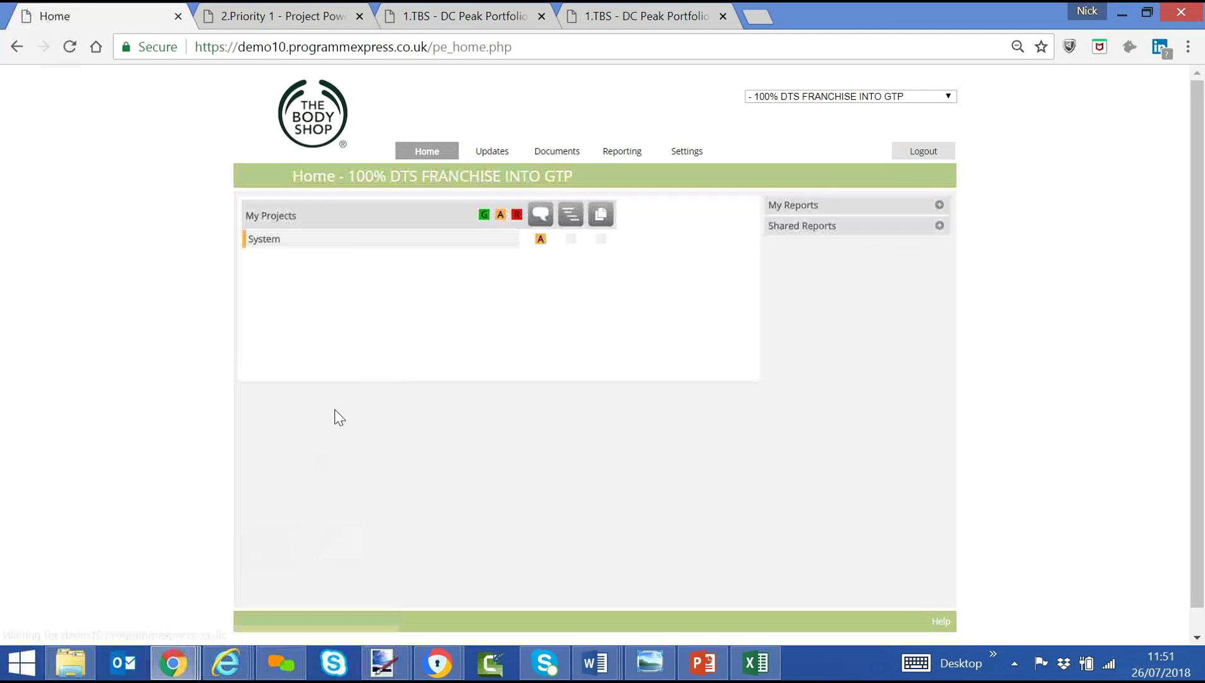
left_click(939, 206)
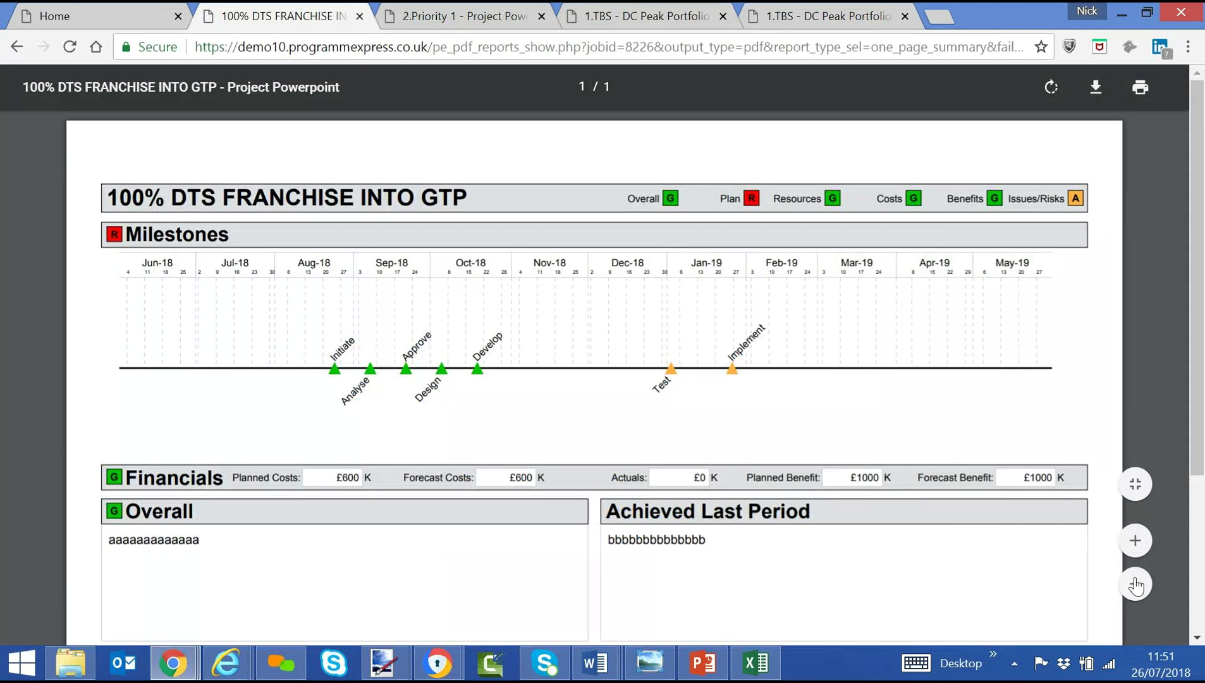
left_click(1135, 585)
left_click(1135, 584)
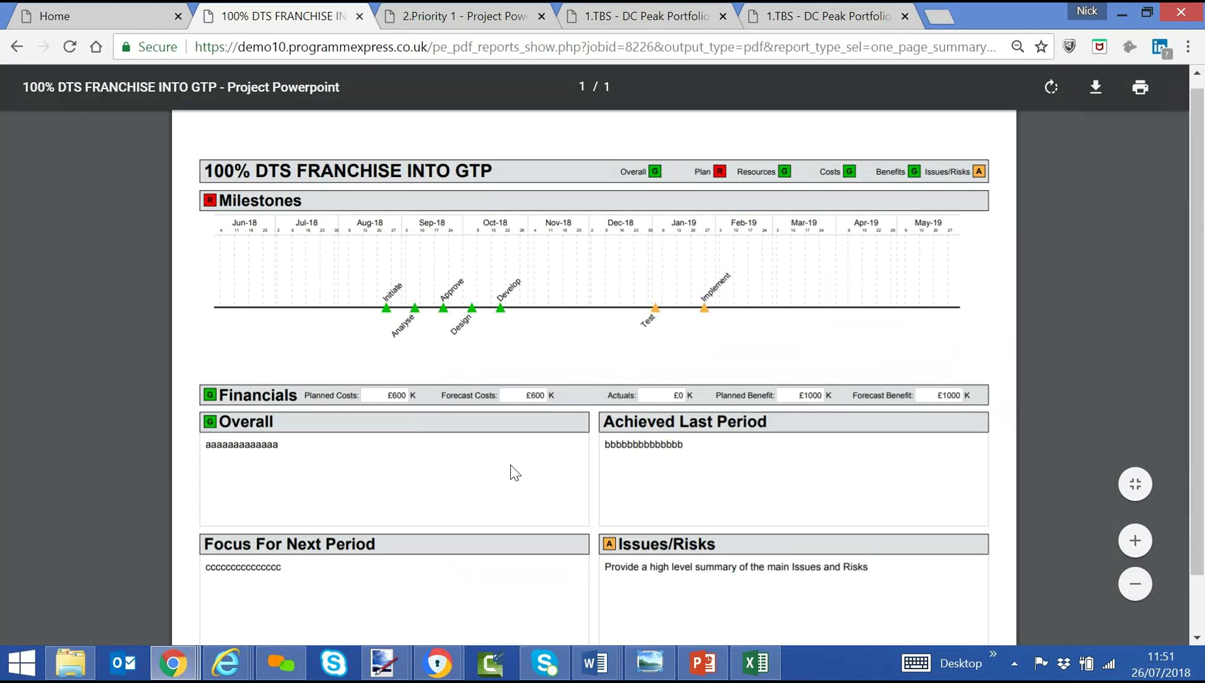
left_click(55, 15)
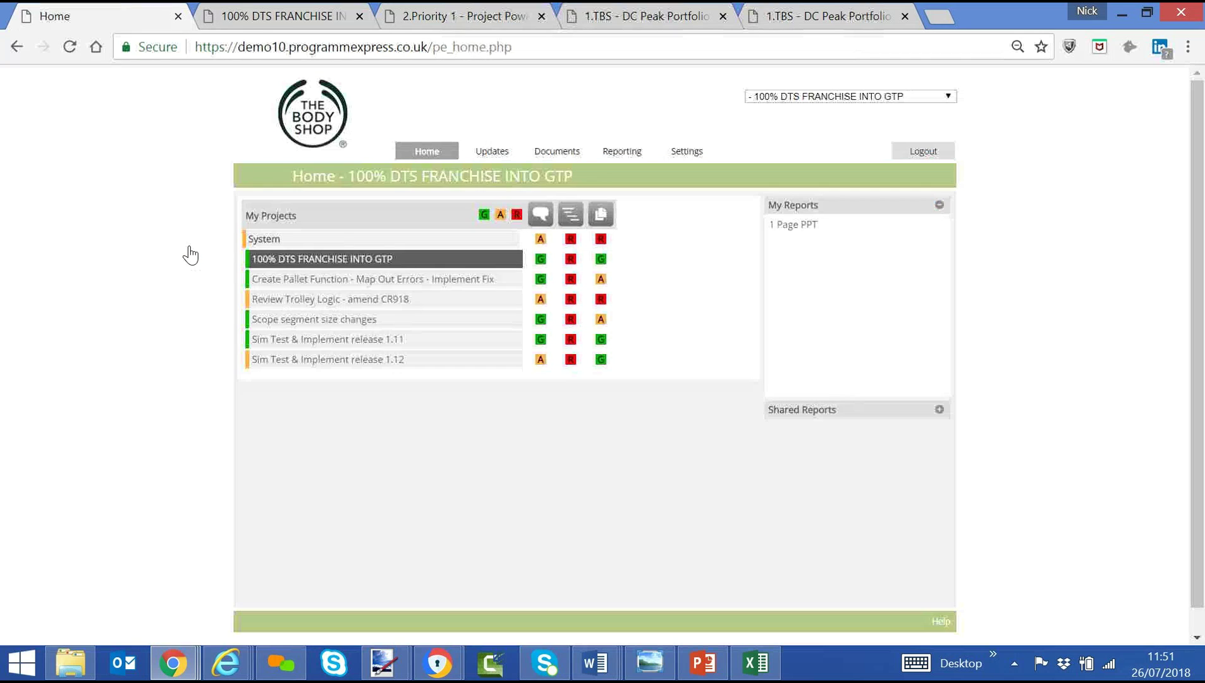
Create a Project Overview report from the Reporting > Reports page.
left_click(622, 151)
left_click(613, 171)
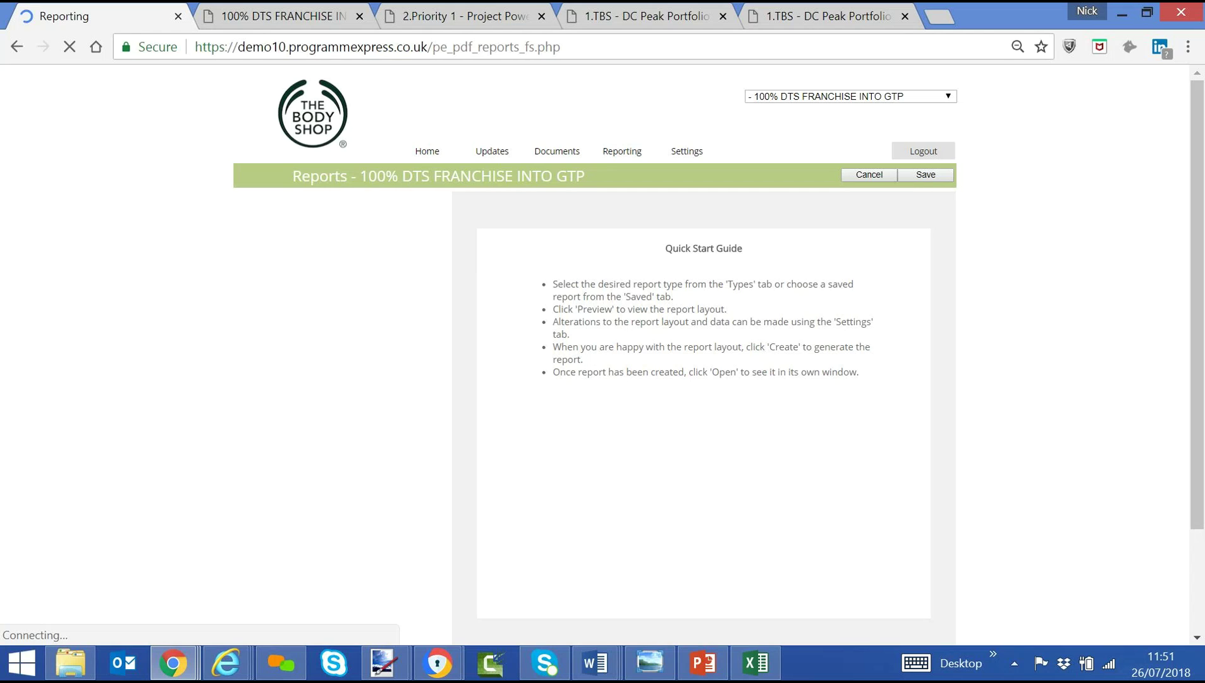
mouse_move(613, 155)
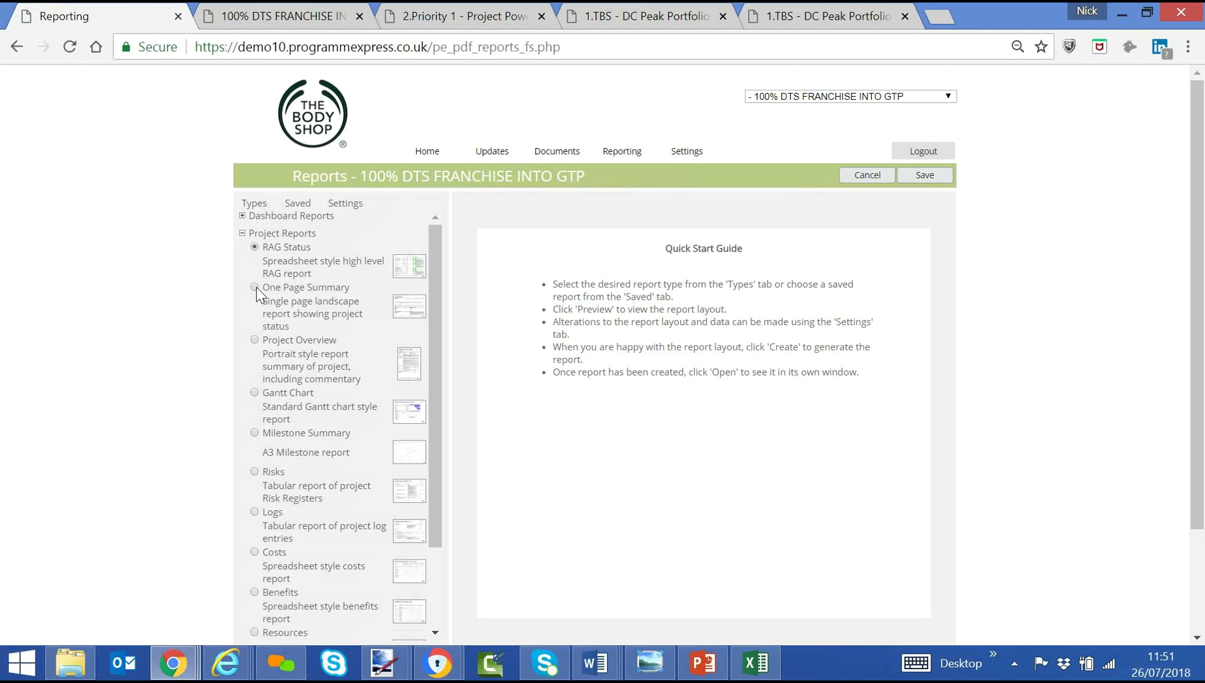
left_click(254, 340)
scroll(239, 480, "down", 2)
left_click(326, 530)
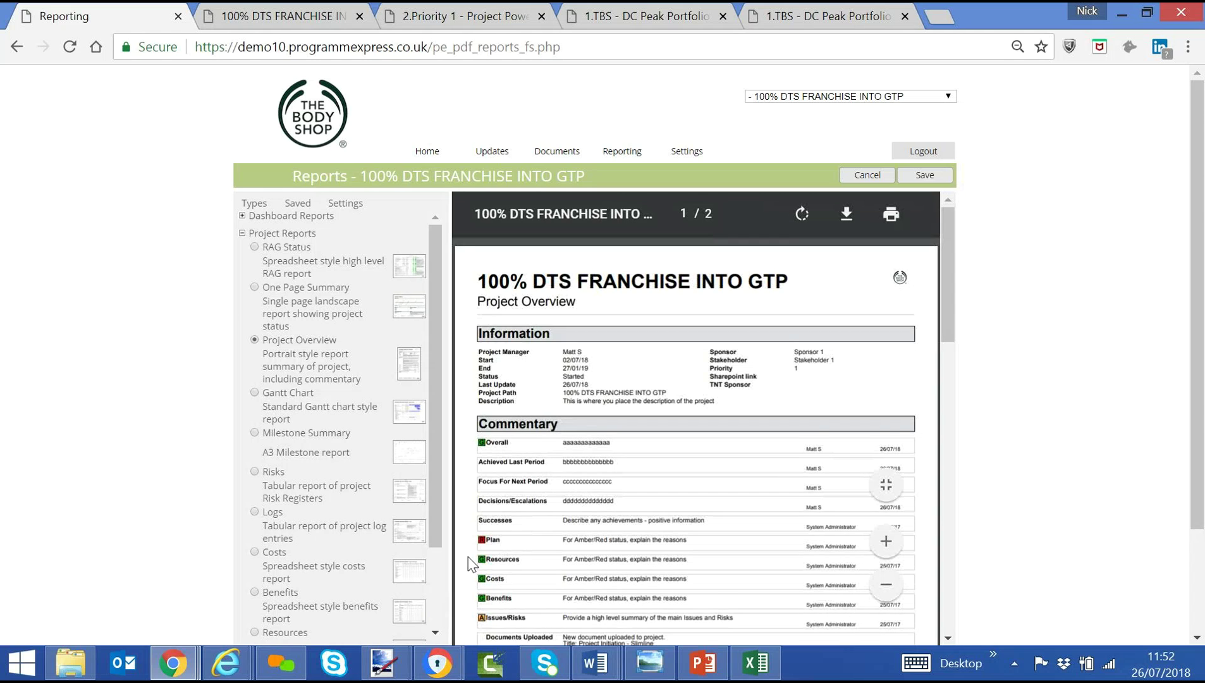
Scroll through the 2-page Project Overview preview, then return to the home page.
scroll(471, 563, "down", 6)
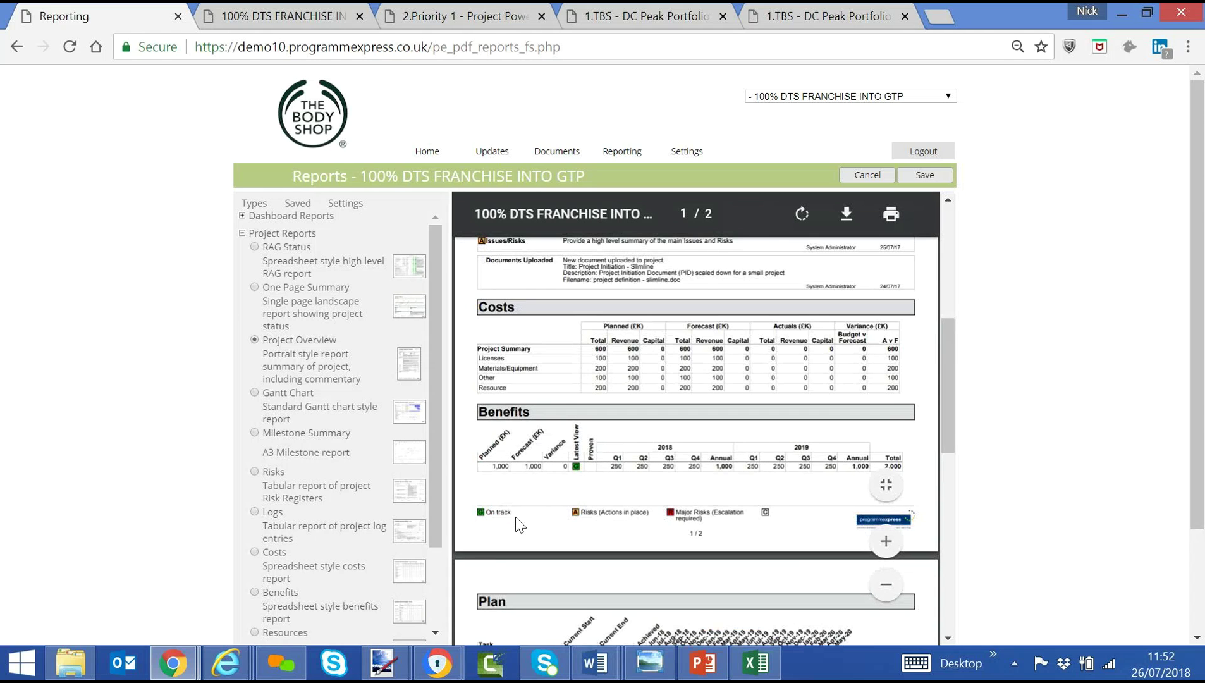
scroll(517, 525, "down", 2)
scroll(517, 525, "down", 5)
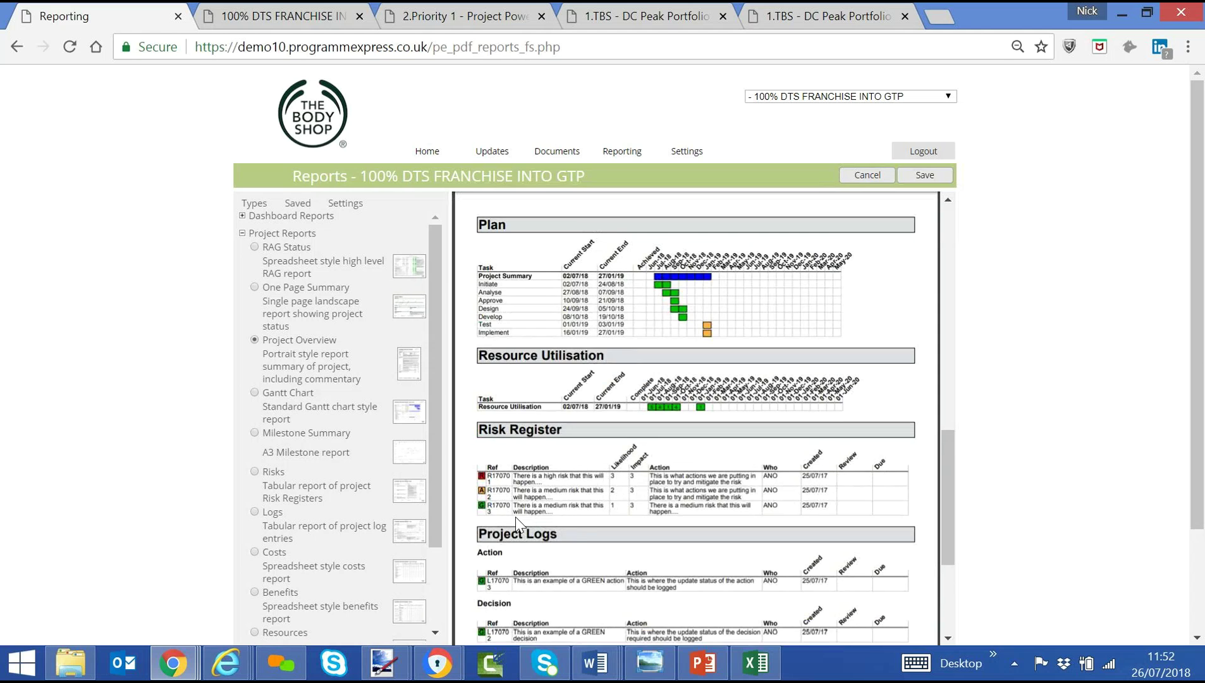
scroll(517, 525, "down", 5)
scroll(515, 517, "down", 1)
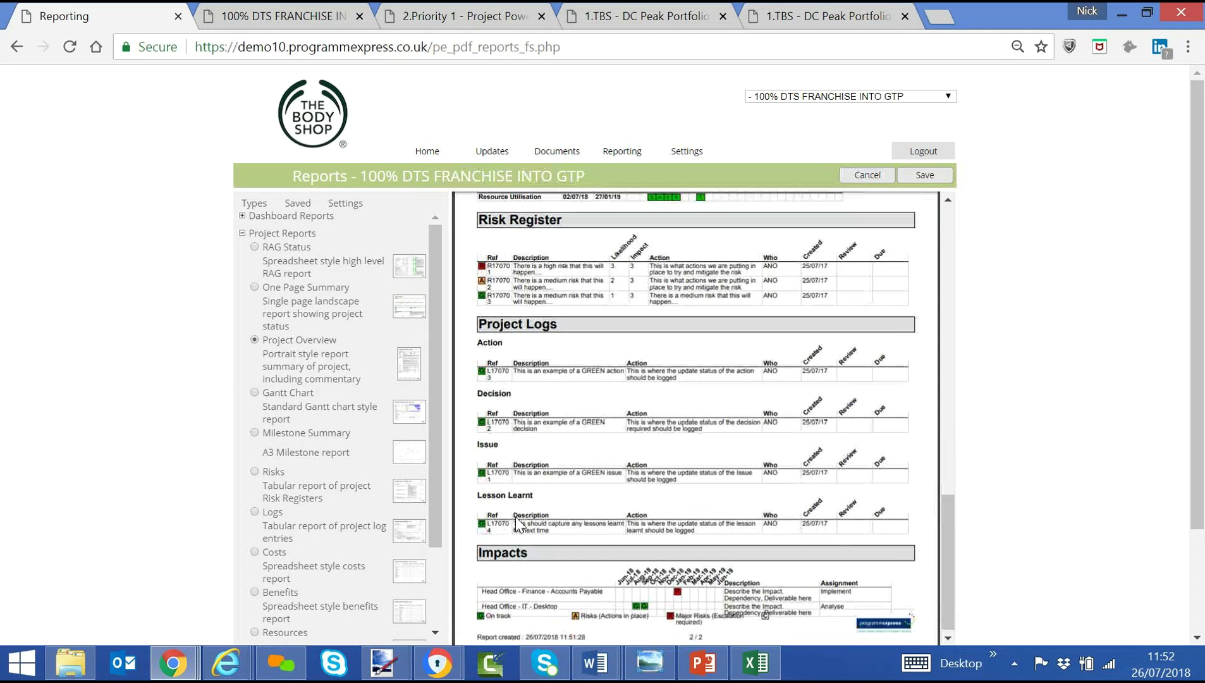
scroll(460, 314, "up", 12)
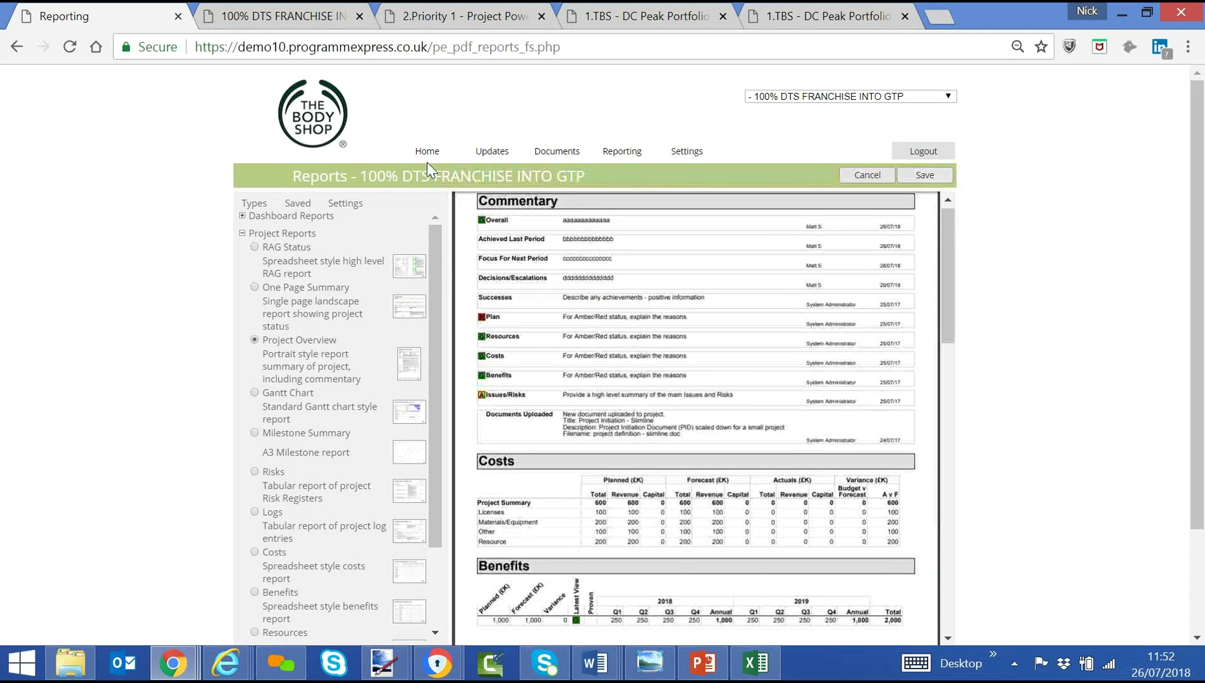
left_click(426, 154)
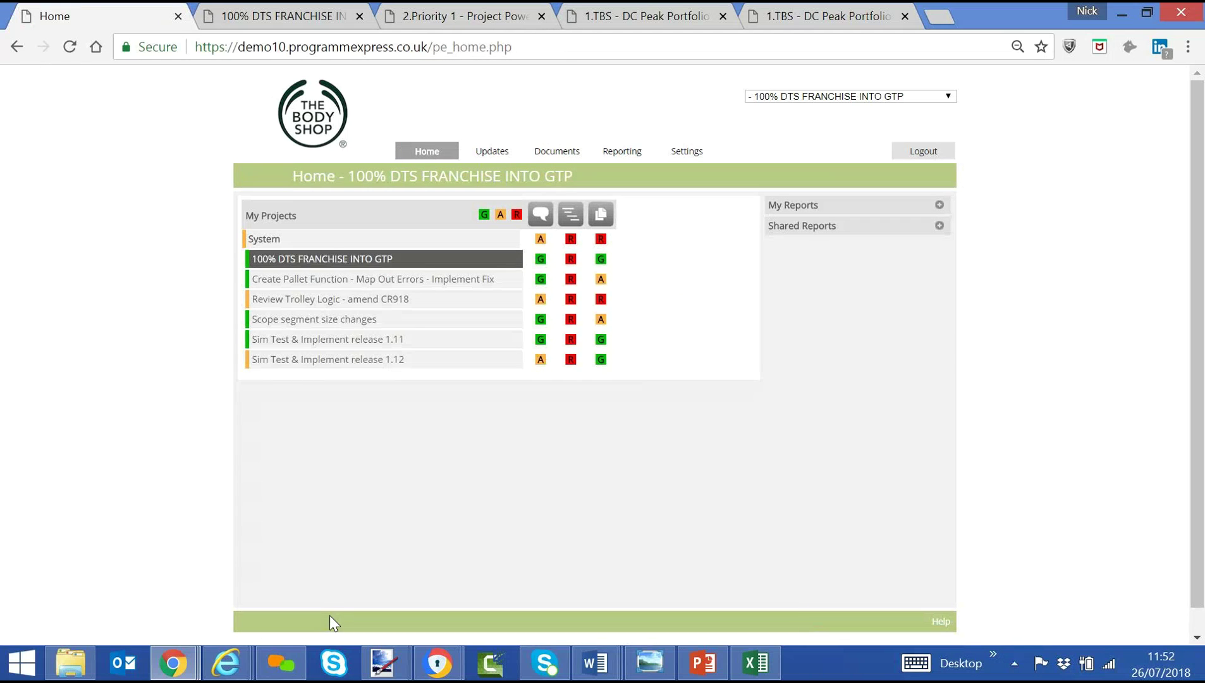
Remove /pe_home.php from the address to load the login page.
left_click(473, 45)
left_click_drag(514, 46, 428, 47)
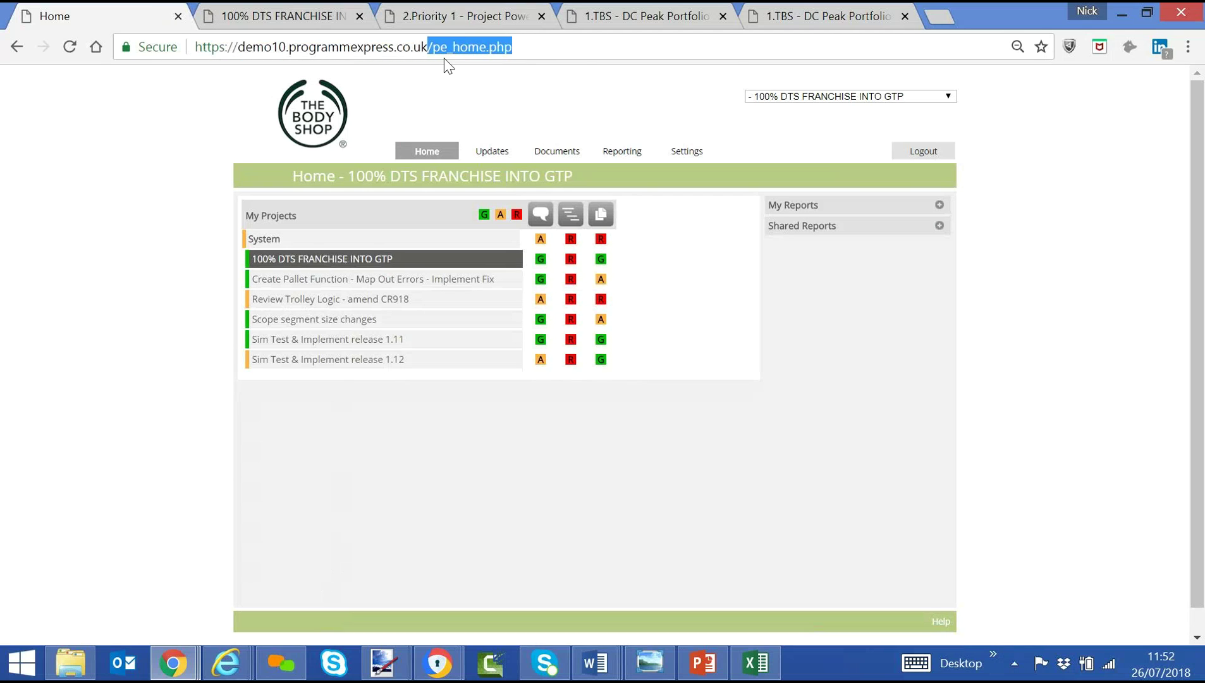
key("BackSpace")
key("Return")
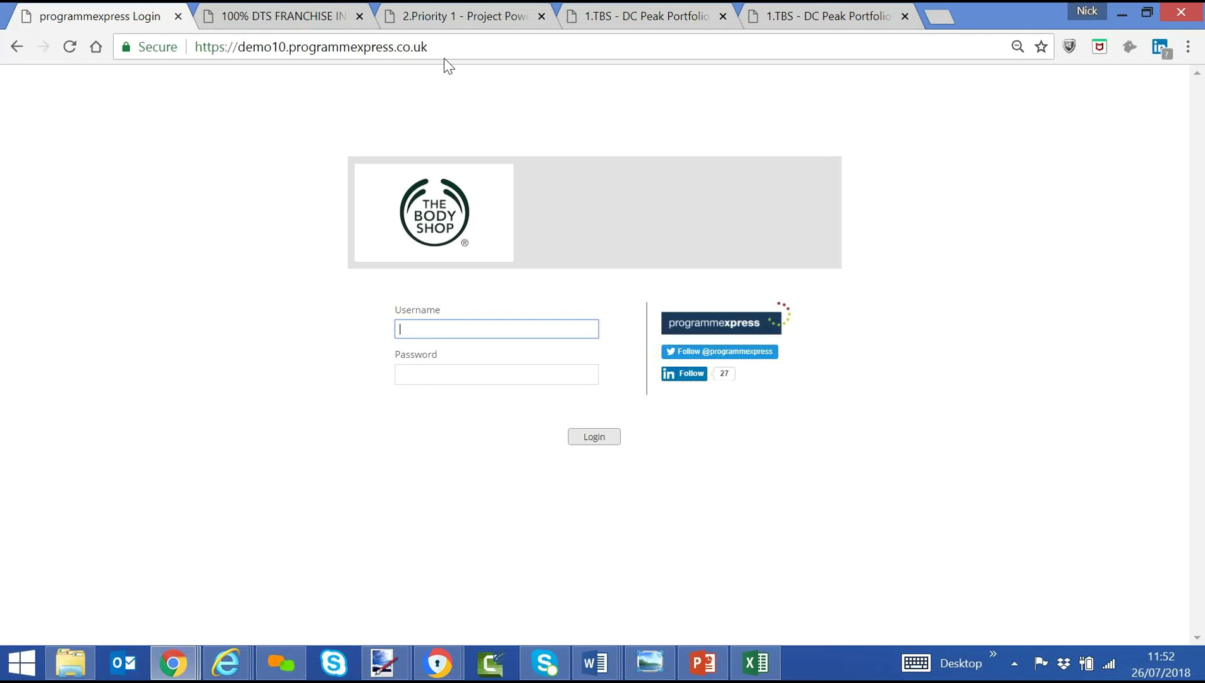
Log in with the administrator account and open the portfolio's Reports page.
type("pe_admin")
key("Tab")
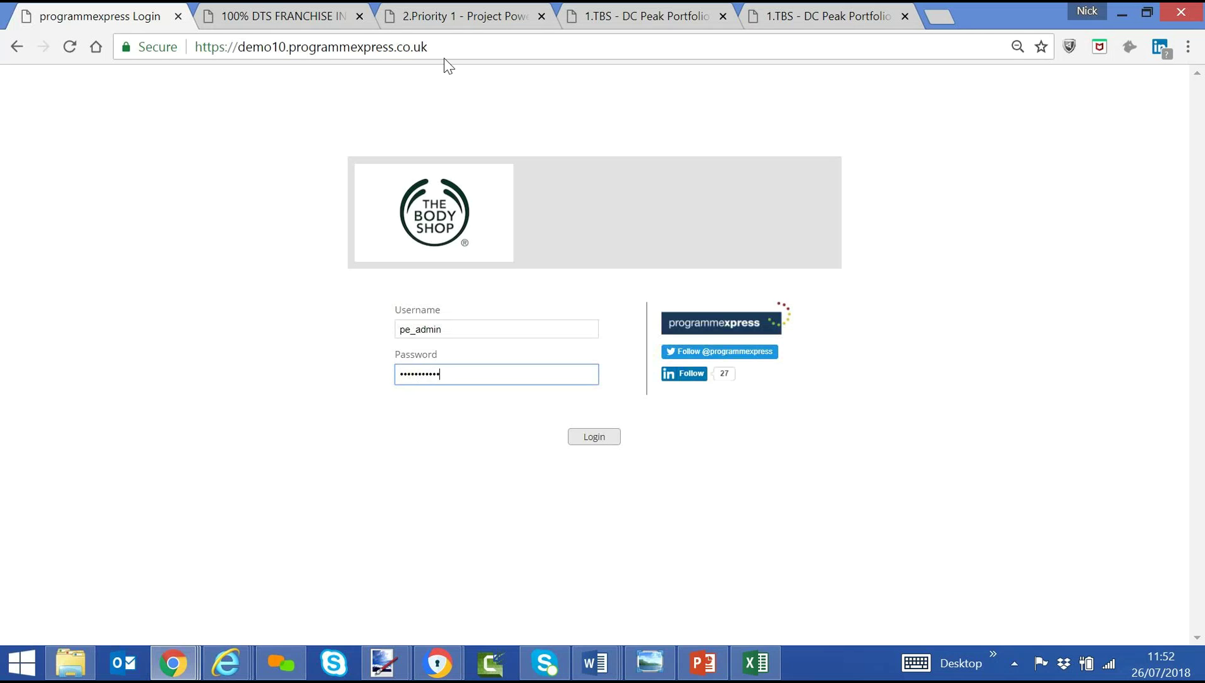
key("Return")
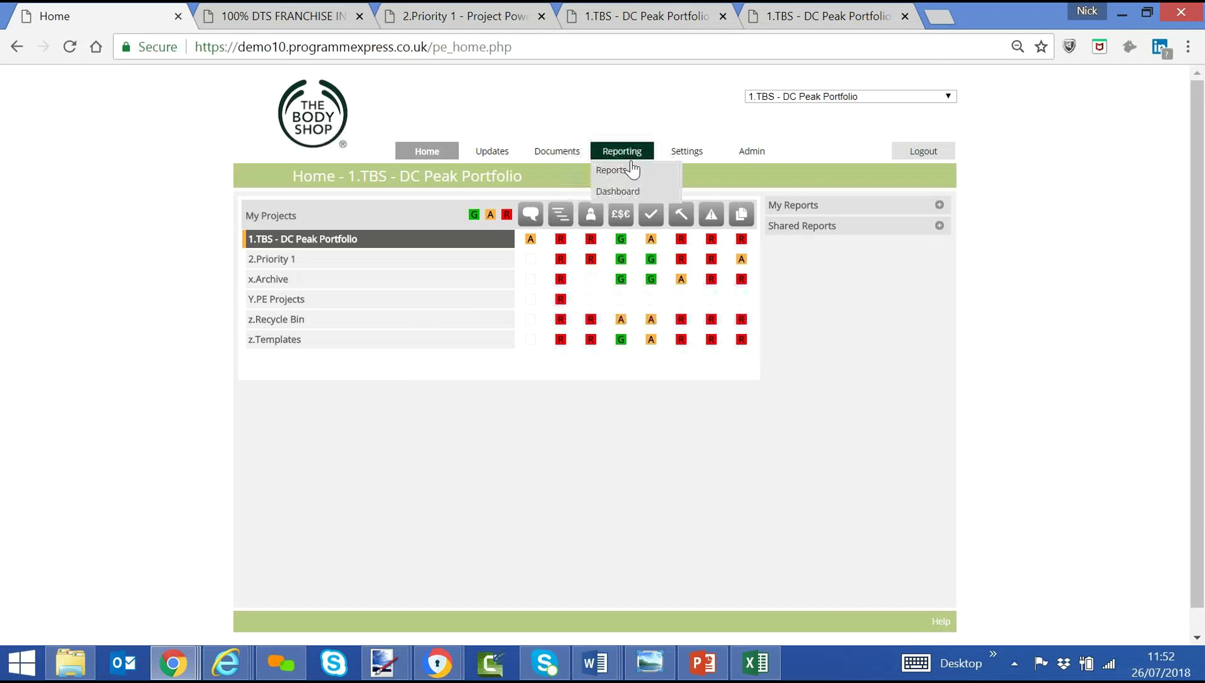
left_click(632, 177)
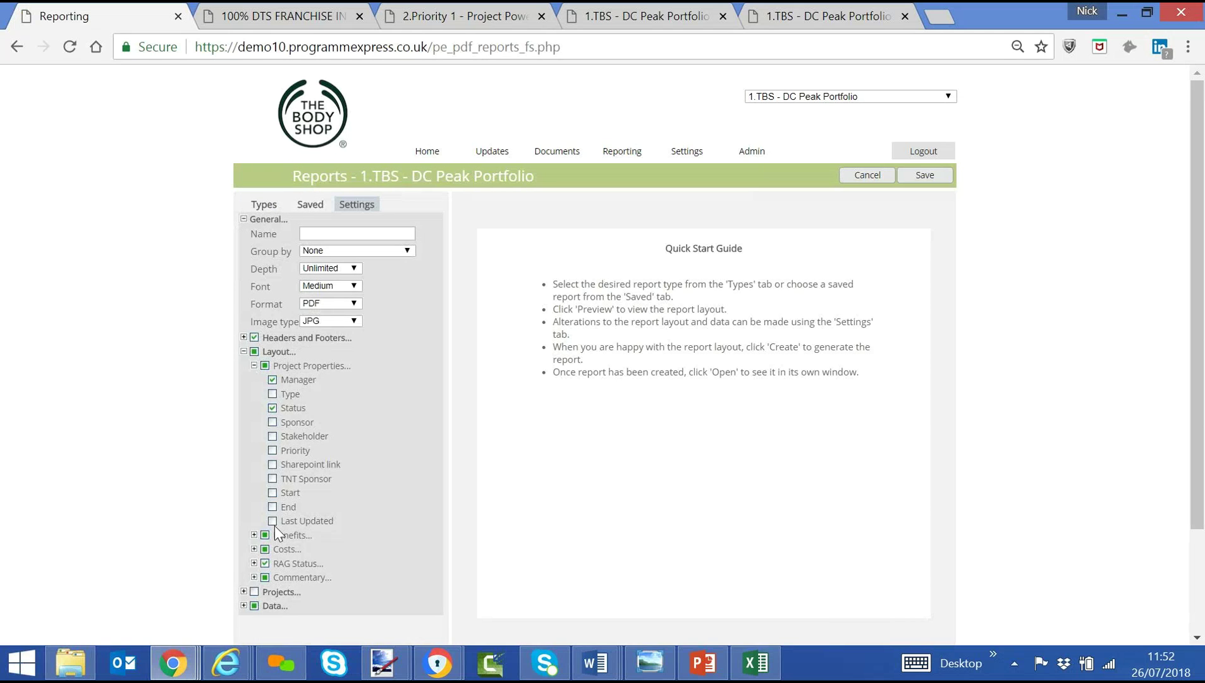
Create the portfolio RAG Status report, review the 6-page PDF in a new tab, then return home.
scroll(202, 490, "down", 2)
left_click(326, 529)
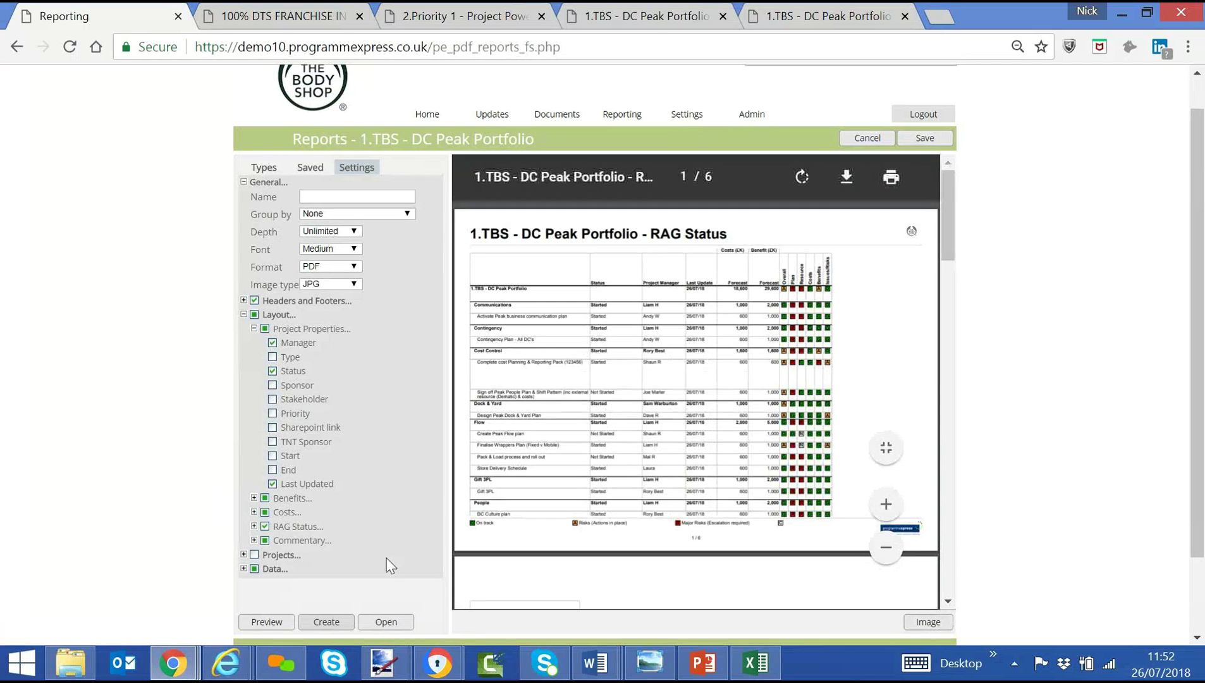
left_click(386, 622)
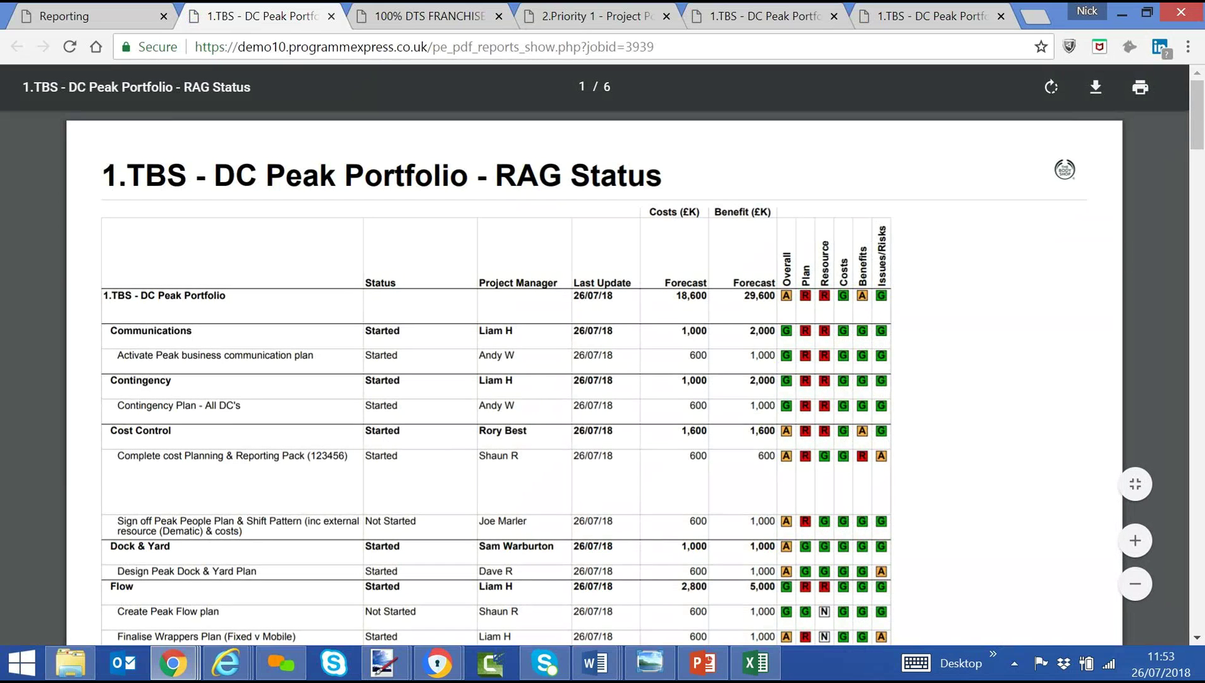
scroll(584, 559, "down", 6)
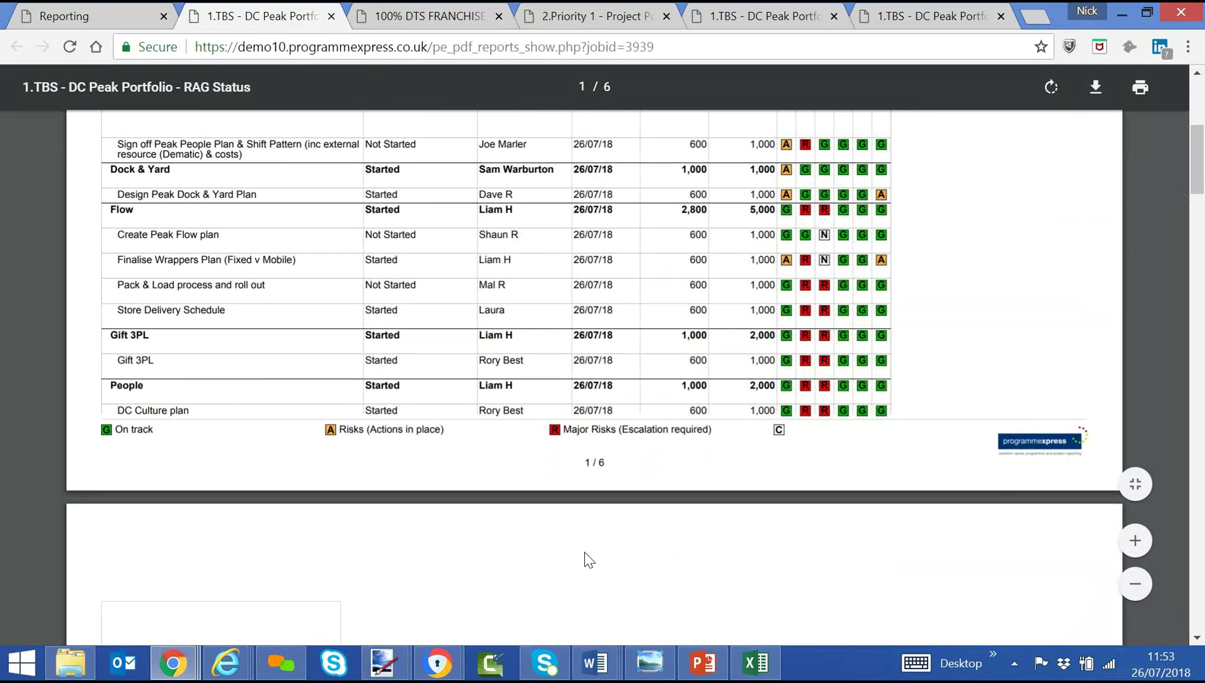
scroll(586, 557, "down", 5)
scroll(540, 438, "up", 10)
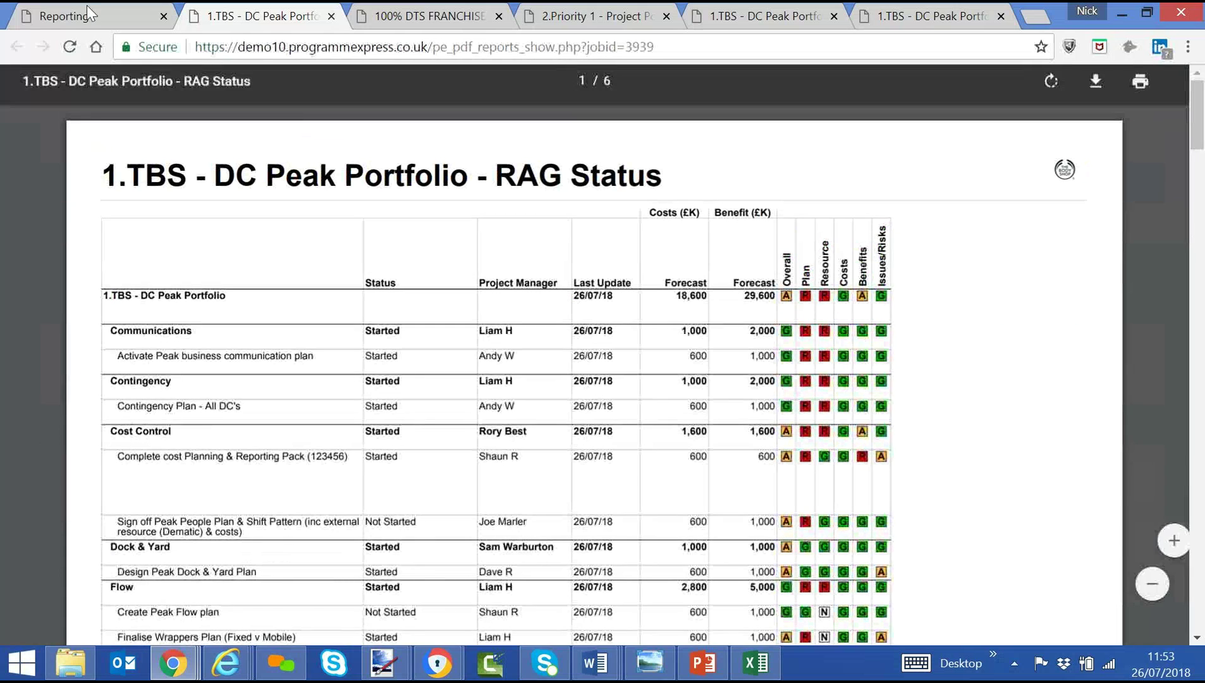
left_click(77, 19)
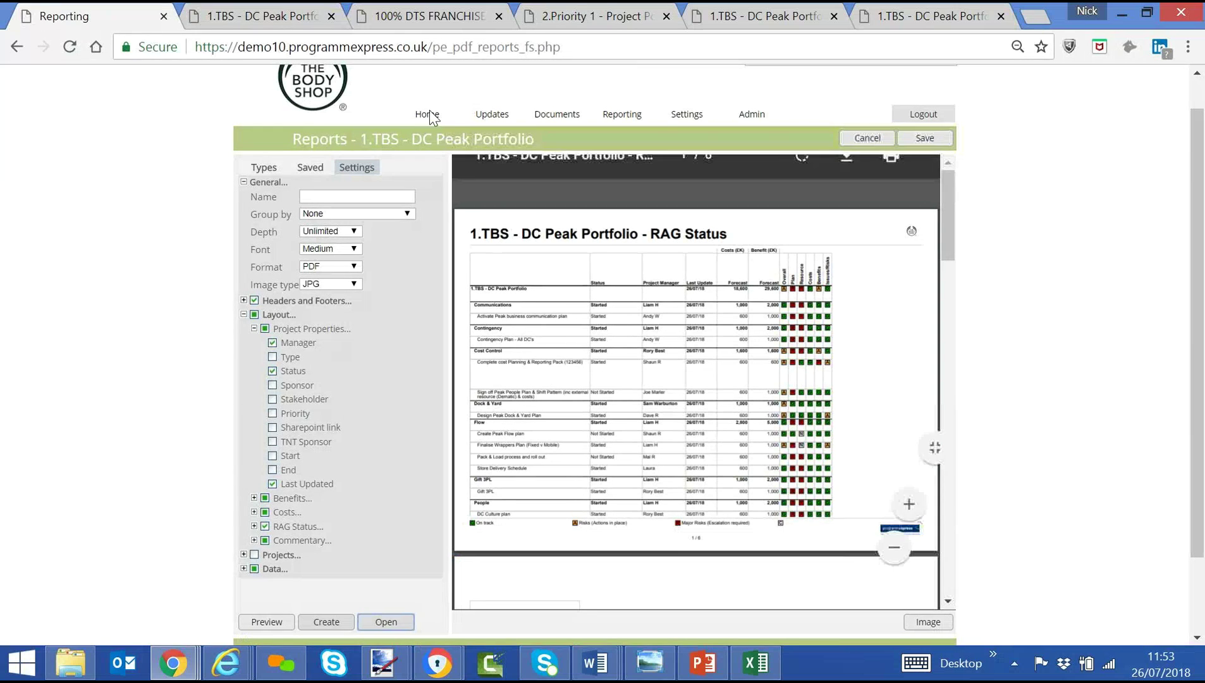
left_click(428, 115)
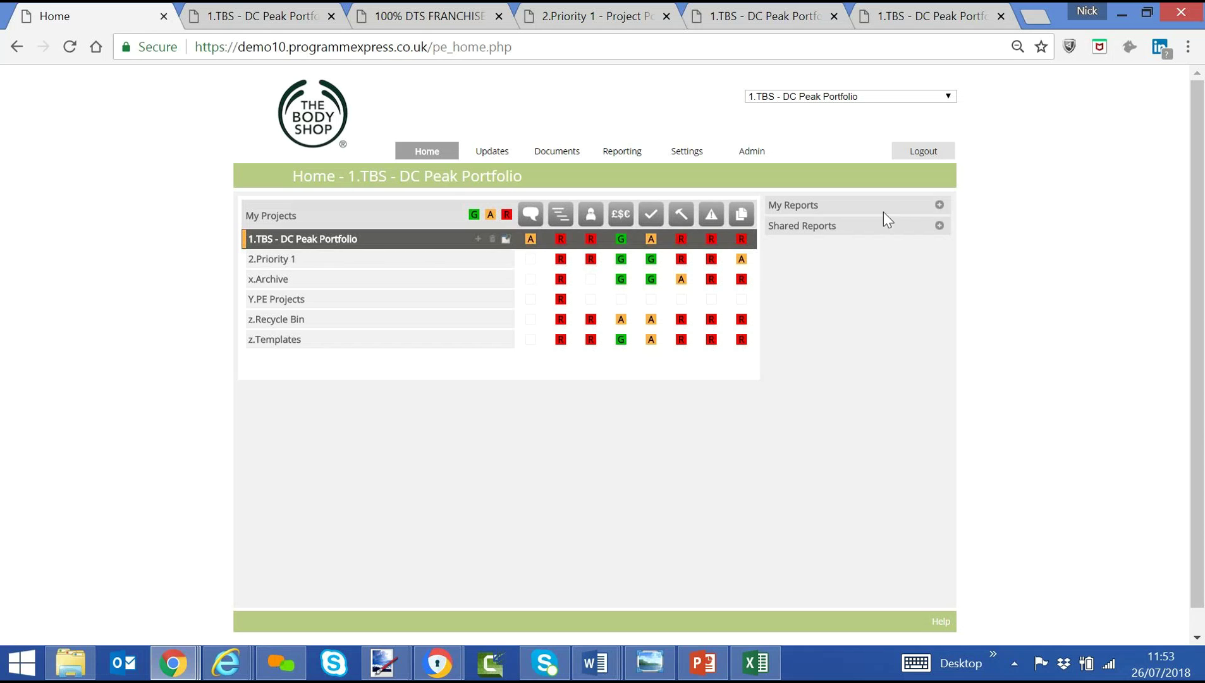
Open the ProgrammExpress Gantt Chart report via Shared Reports and PMO, then return to 1.TBS.
left_click(939, 225)
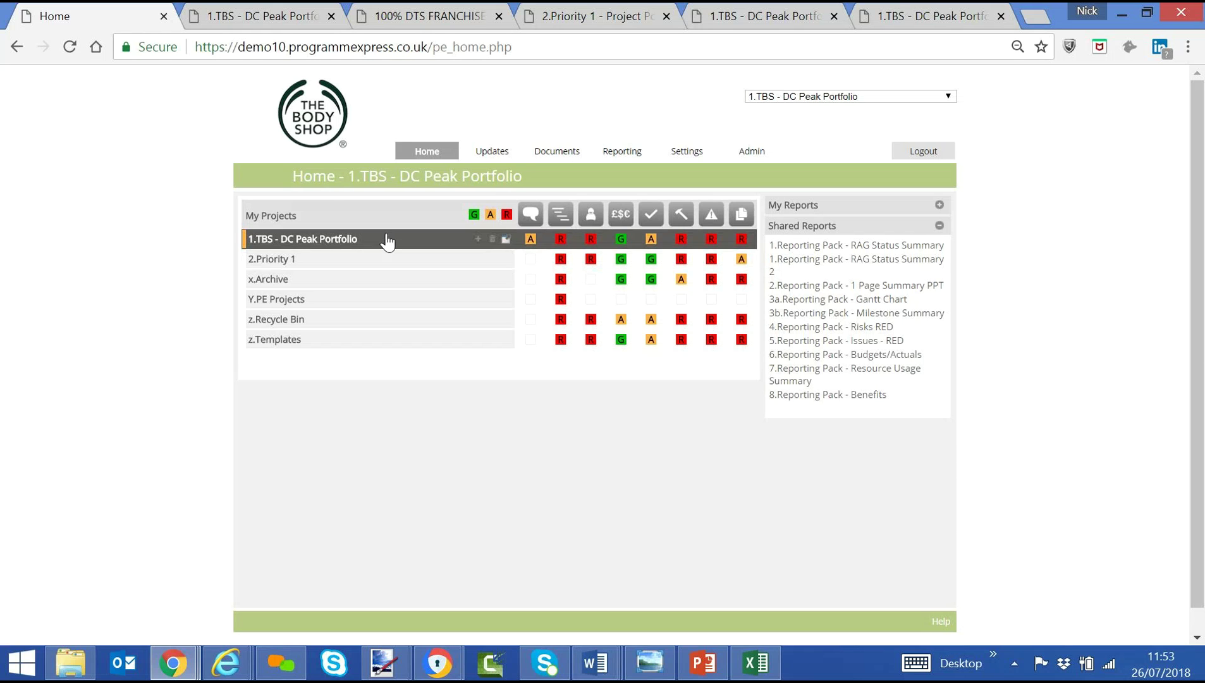
left_click(387, 242)
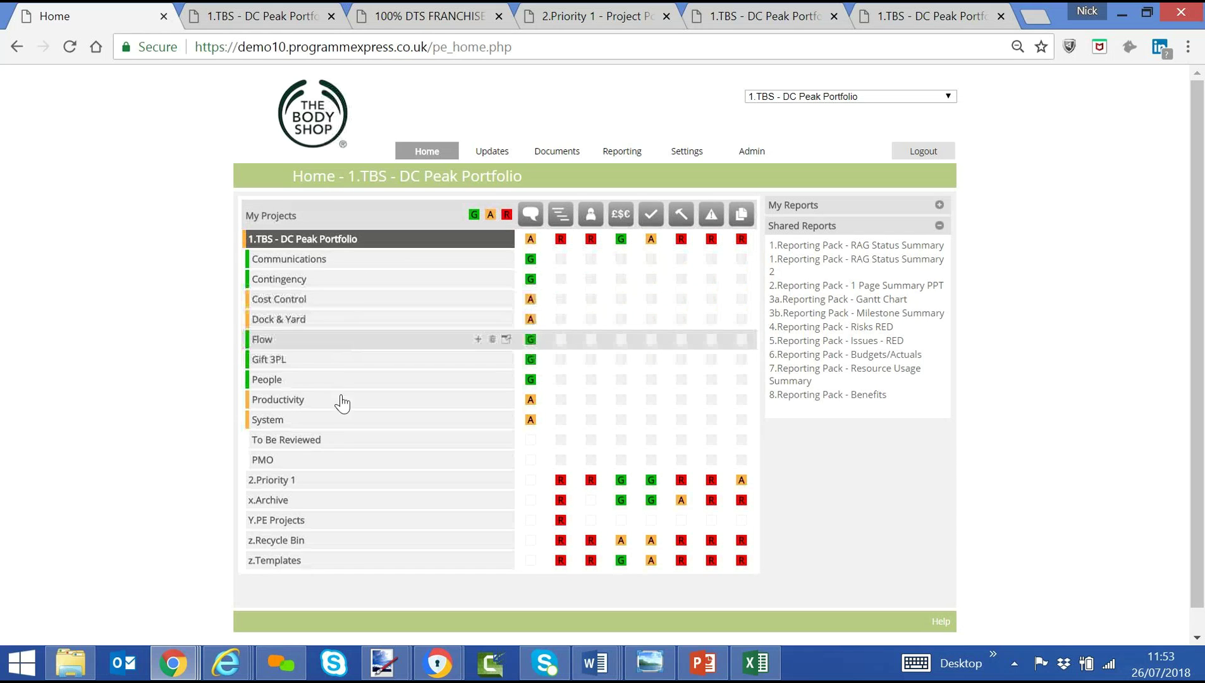
left_click(310, 463)
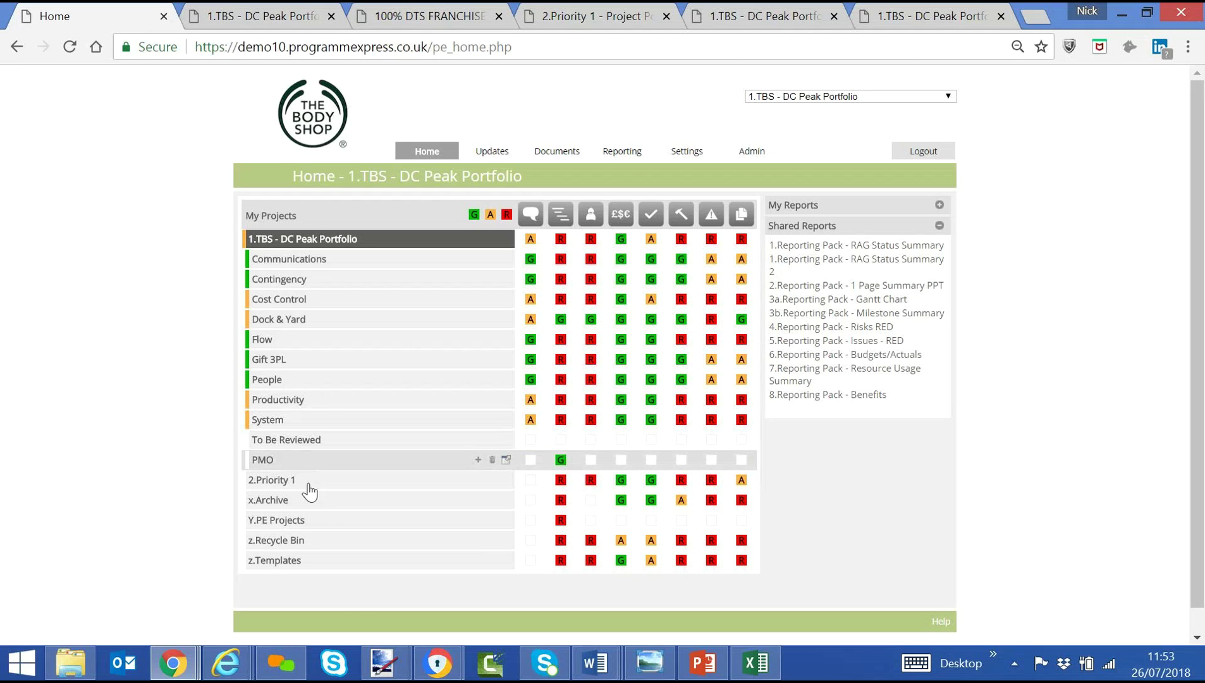
left_click(322, 481)
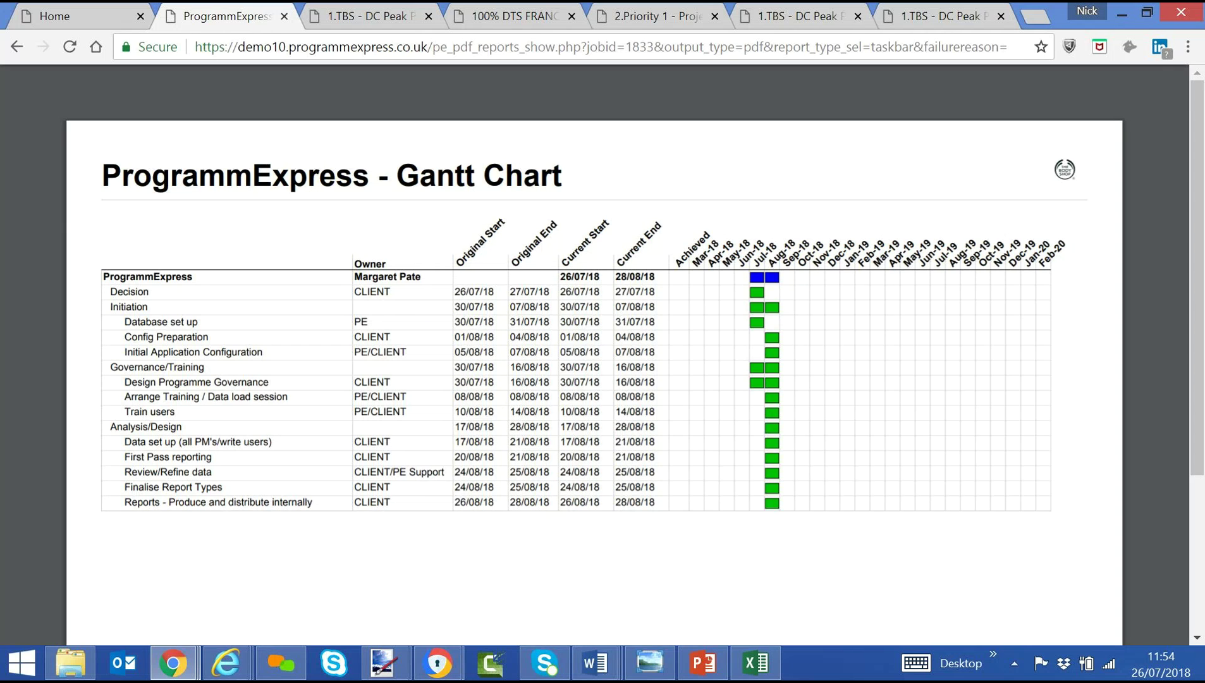
left_click(79, 16)
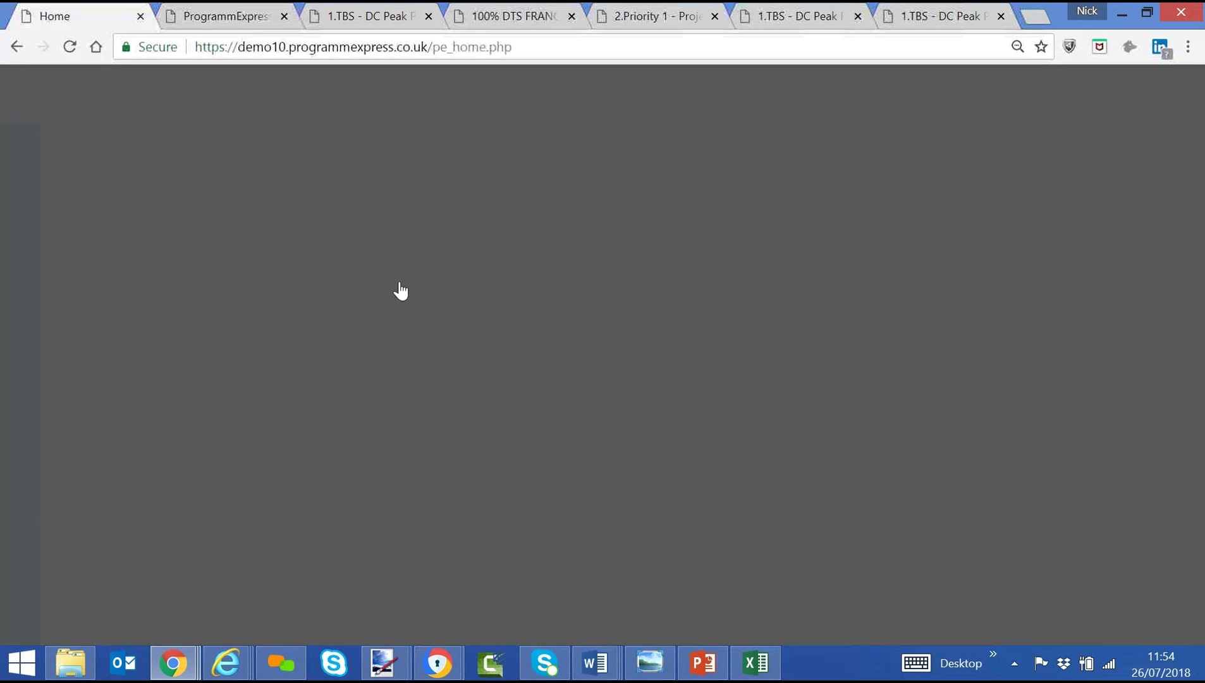
left_click(367, 243)
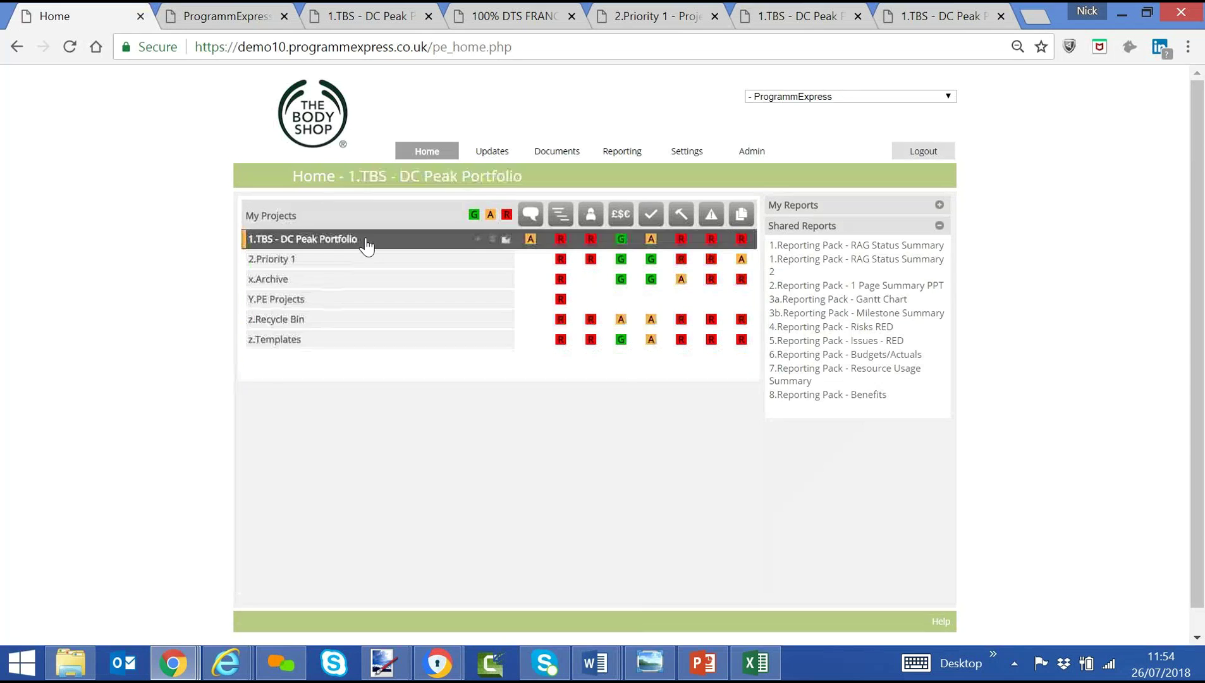